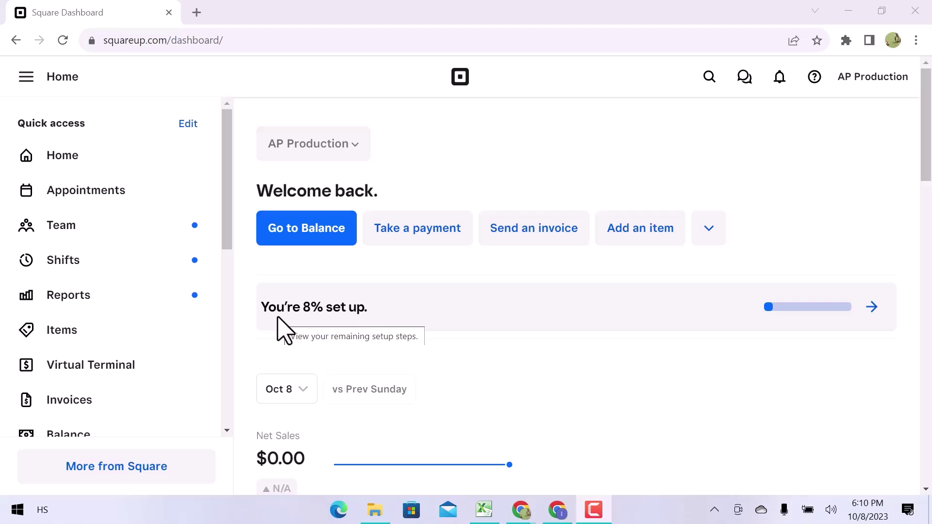
# Scroll through the Home dashboard to review the 8% setup progress and $0.00 net sales
pyautogui.scroll(-7, 278, 318)
pyautogui.scroll(-15, 278, 319)
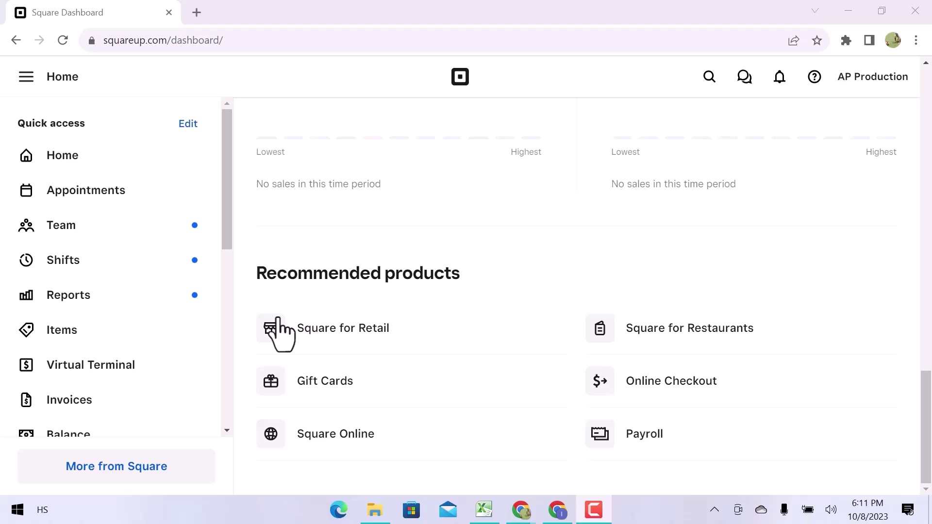
pyautogui.scroll(20, 278, 319)
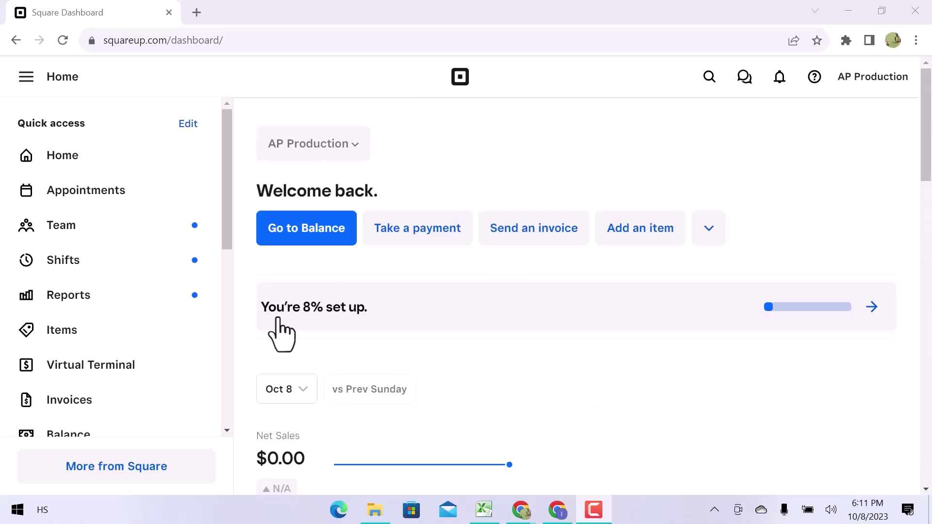
# Open the Appointments section and look over its calendar
pyautogui.click(113, 209)
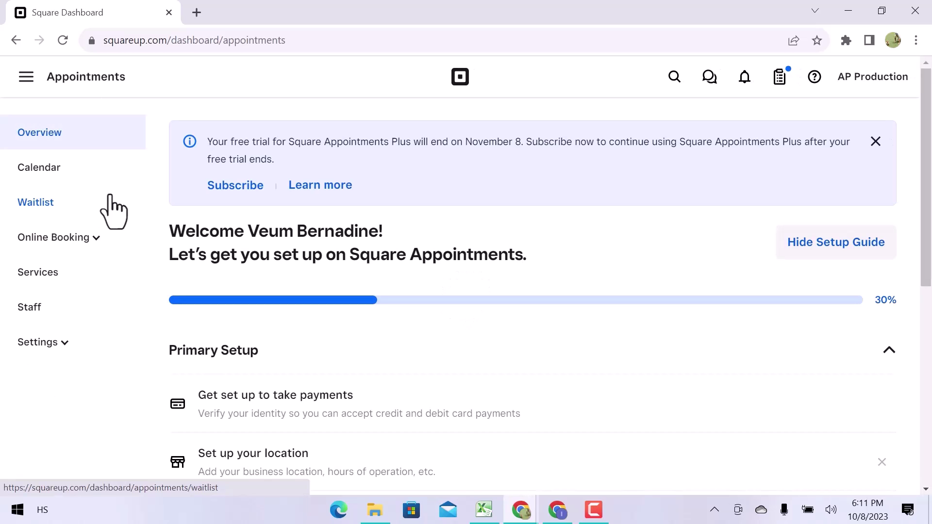
pyautogui.click(84, 167)
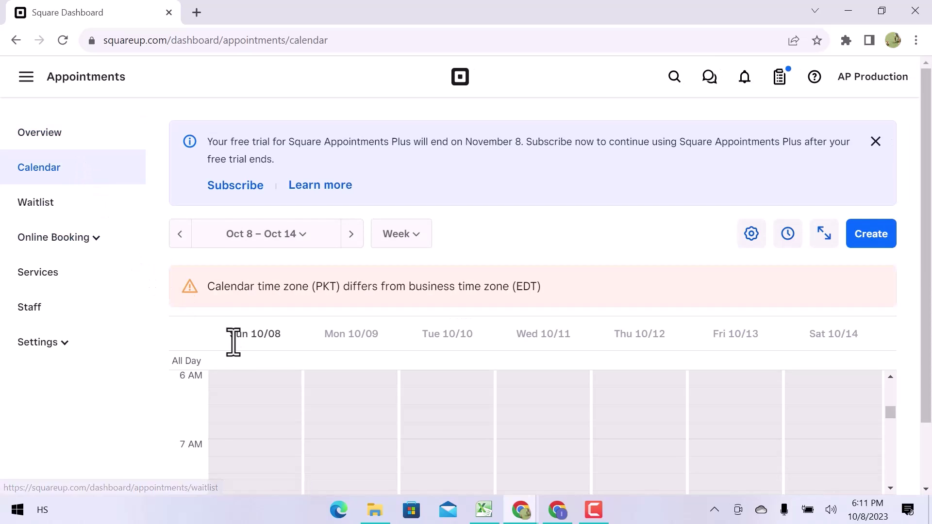
pyautogui.scroll(-2, 233, 343)
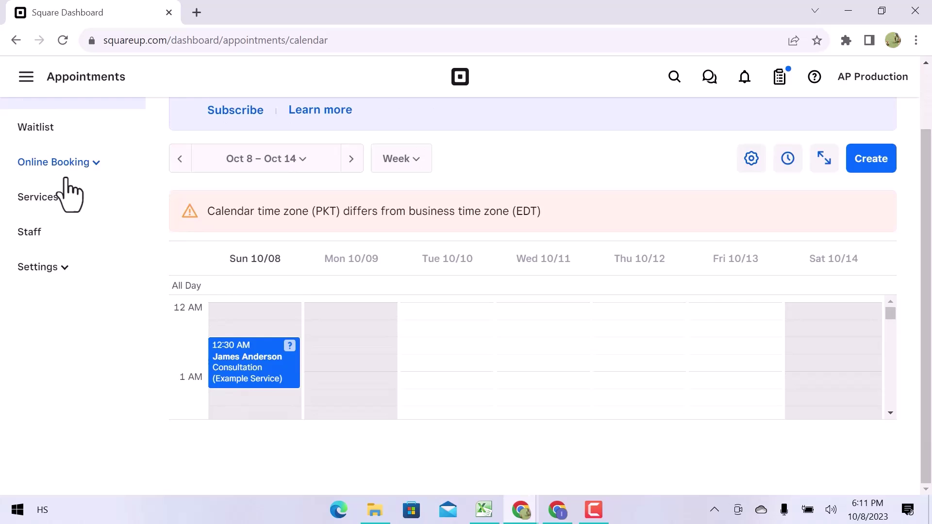
pyautogui.scroll(2, 66, 194)
# View the empty Waitlist page and briefly expand, then collapse, Online Booking
pyautogui.click(55, 208)
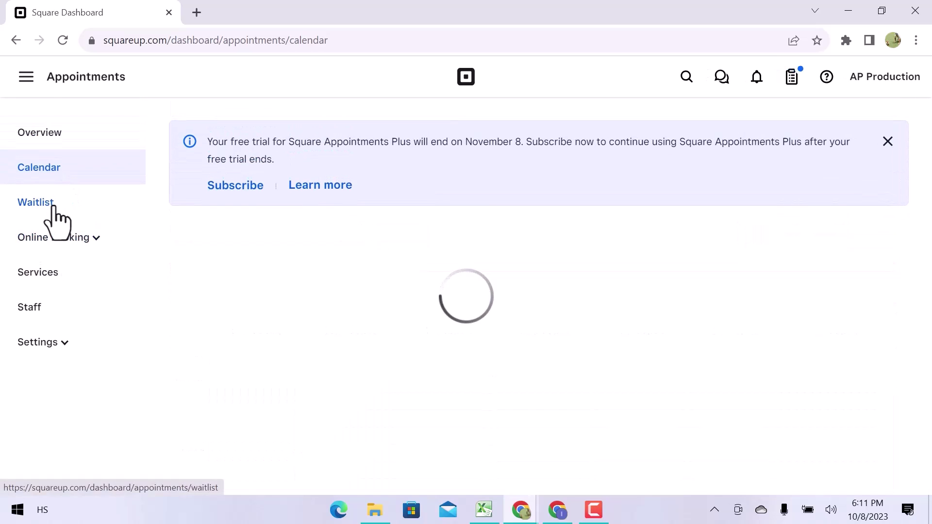
pyautogui.scroll(-2, 334, 406)
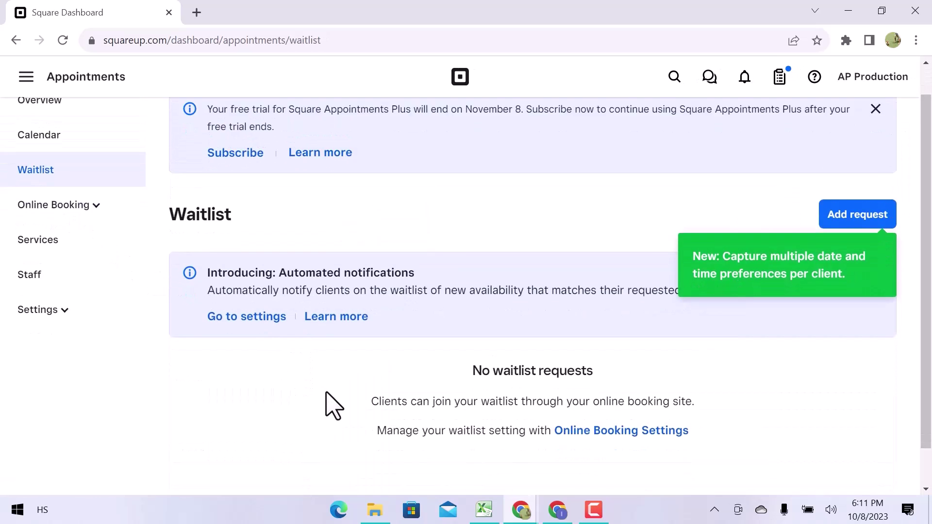
pyautogui.scroll(2, 333, 406)
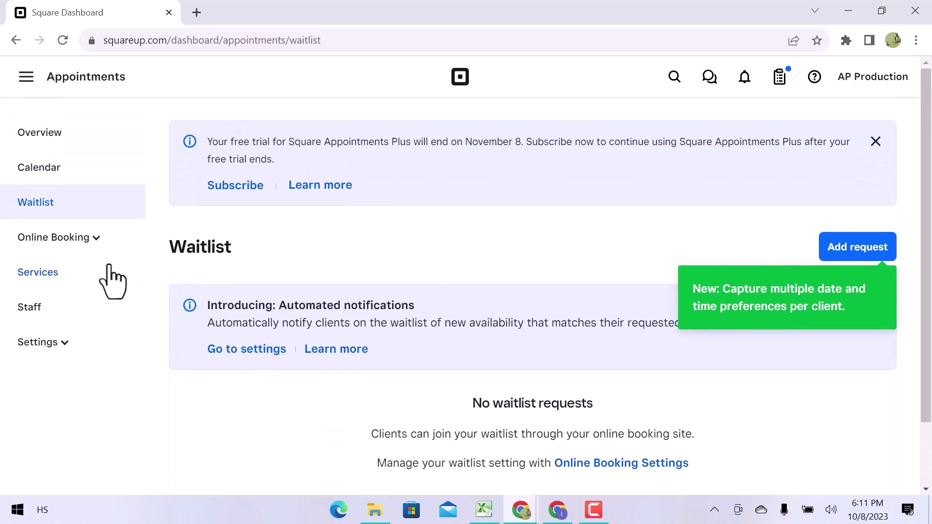
pyautogui.click(96, 238)
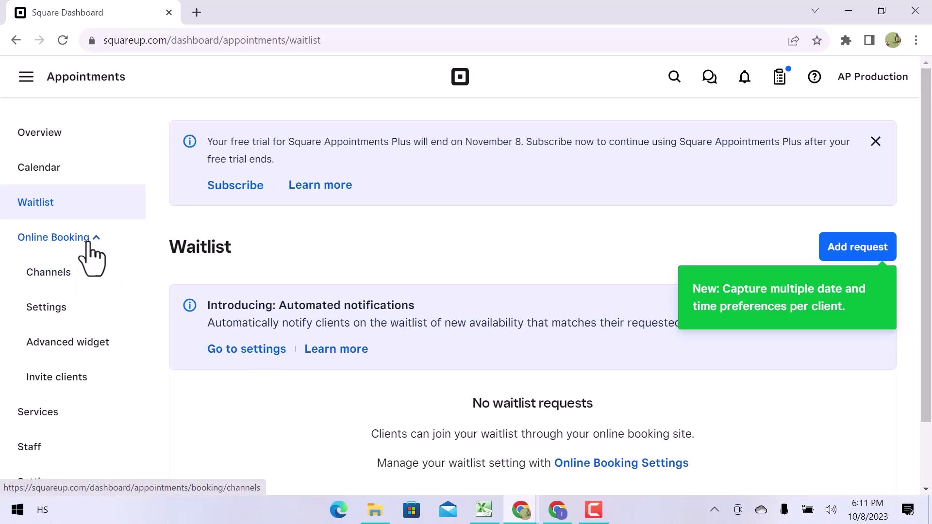
pyautogui.click(96, 238)
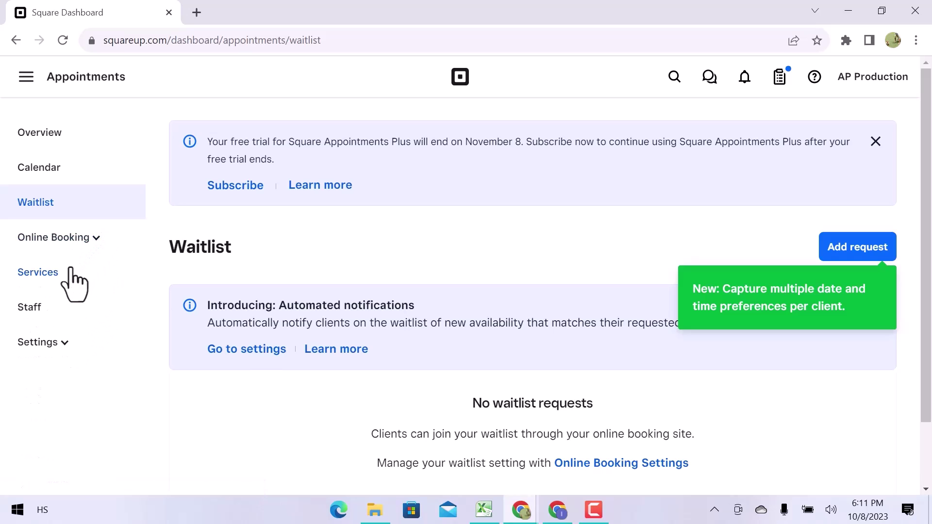
# Look over the bookable Services list, then return to the Waitlist page
pyautogui.click(69, 269)
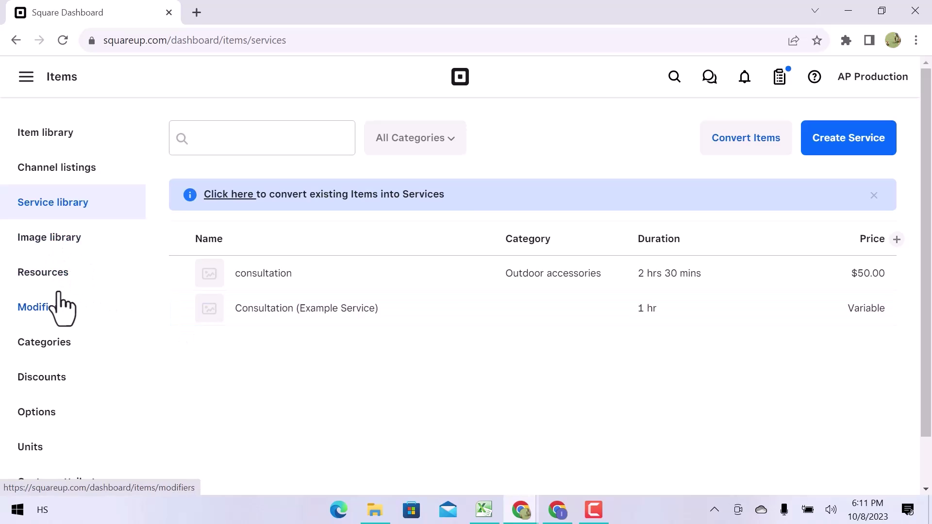
pyautogui.scroll(-1, 58, 432)
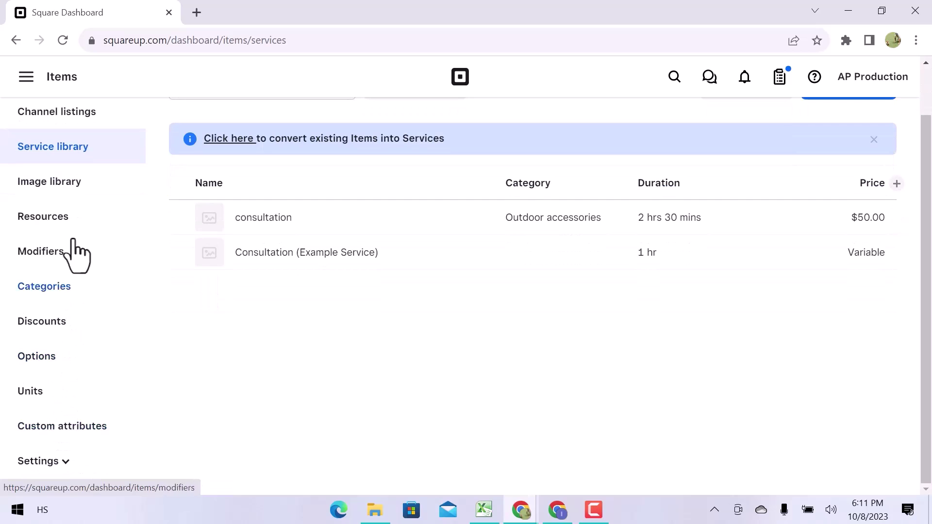
pyautogui.scroll(1, 87, 223)
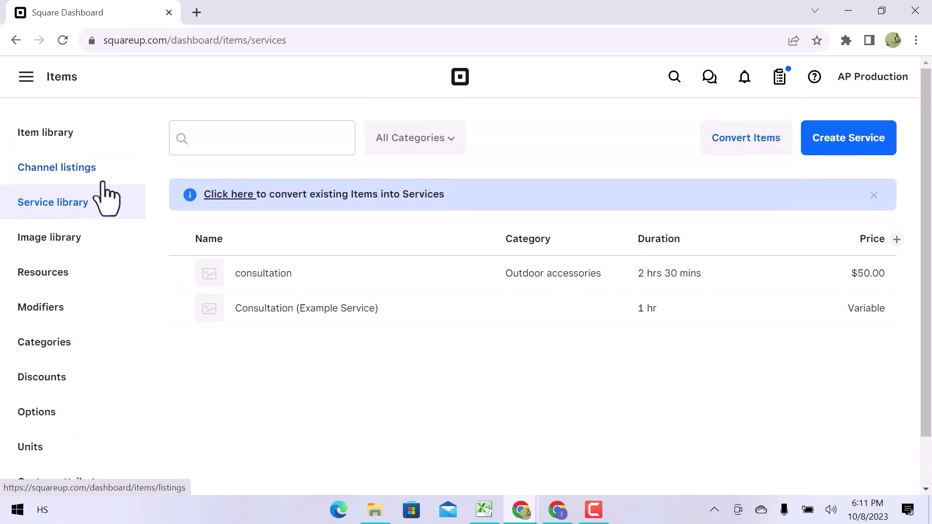
pyautogui.click(15, 42)
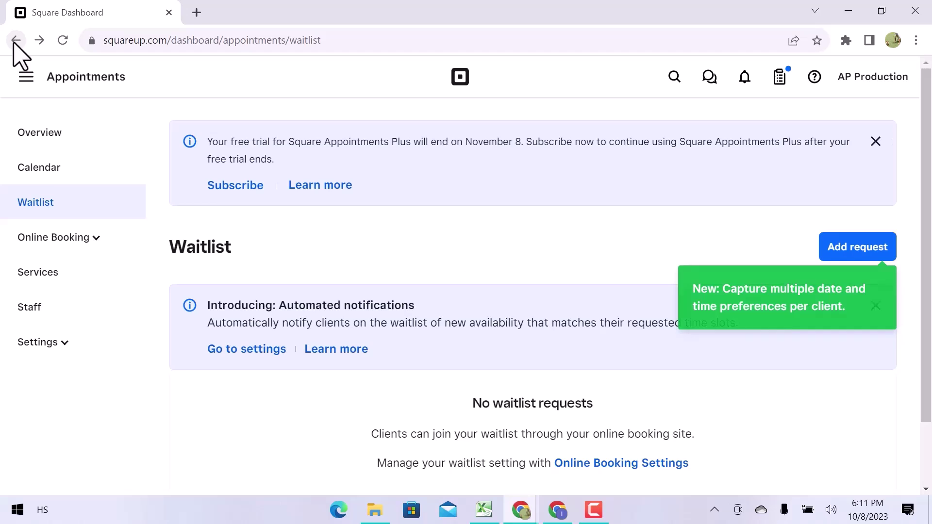
# Show the Staff list with its single Owner and expand the Settings options
pyautogui.click(49, 315)
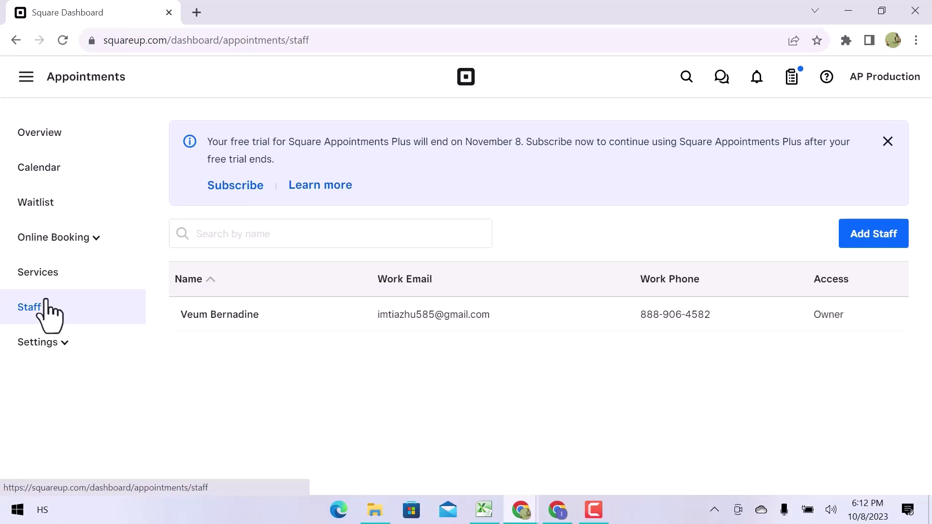
pyautogui.click(61, 343)
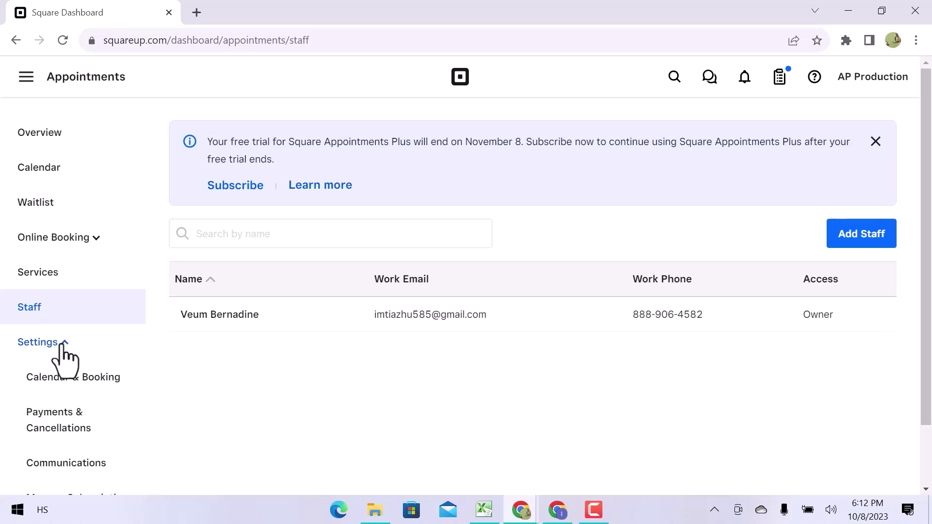
pyautogui.scroll(-1, 63, 360)
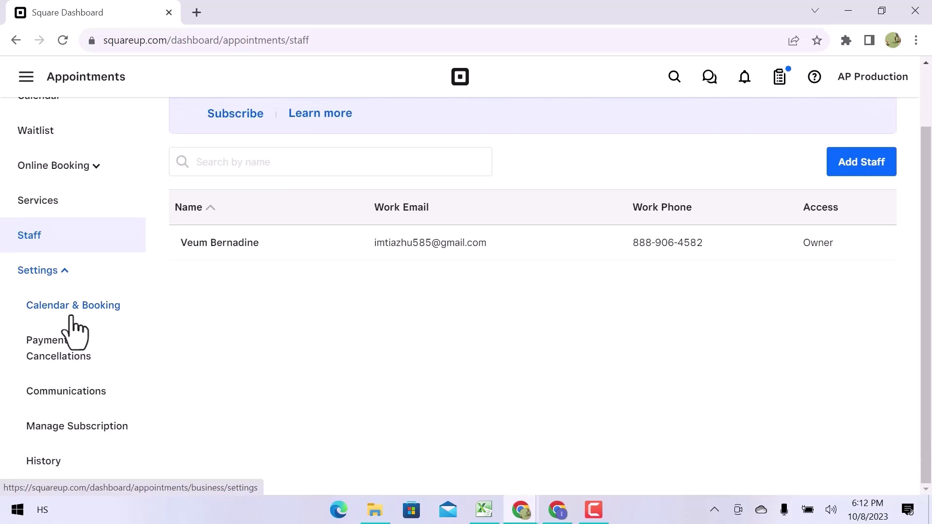
pyautogui.scroll(1, 73, 332)
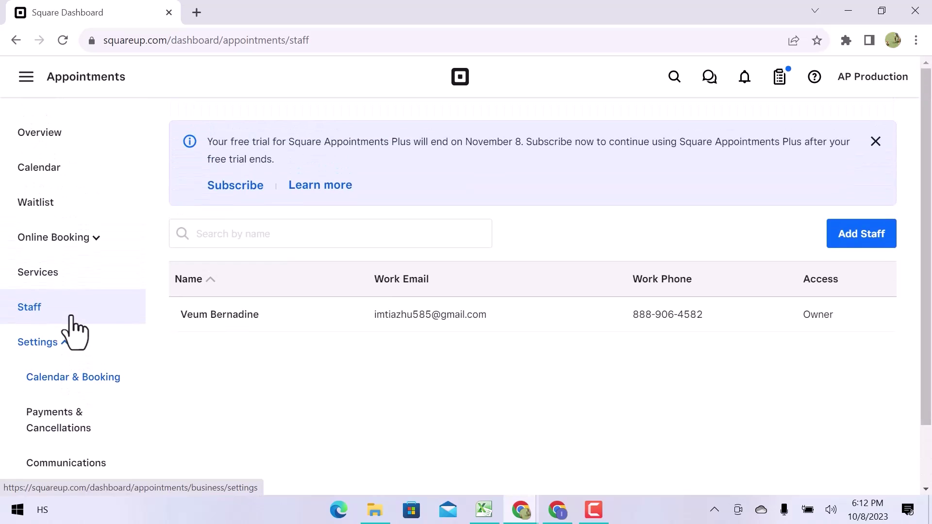
# Open the staff availability editor for the Oct 15–21 week
pyautogui.click(57, 166)
pyautogui.click(781, 234)
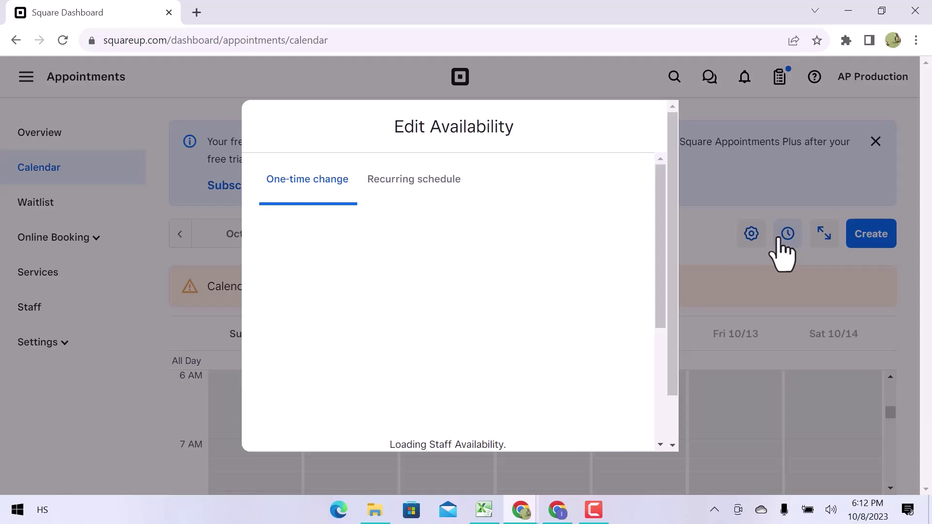
pyautogui.click(417, 240)
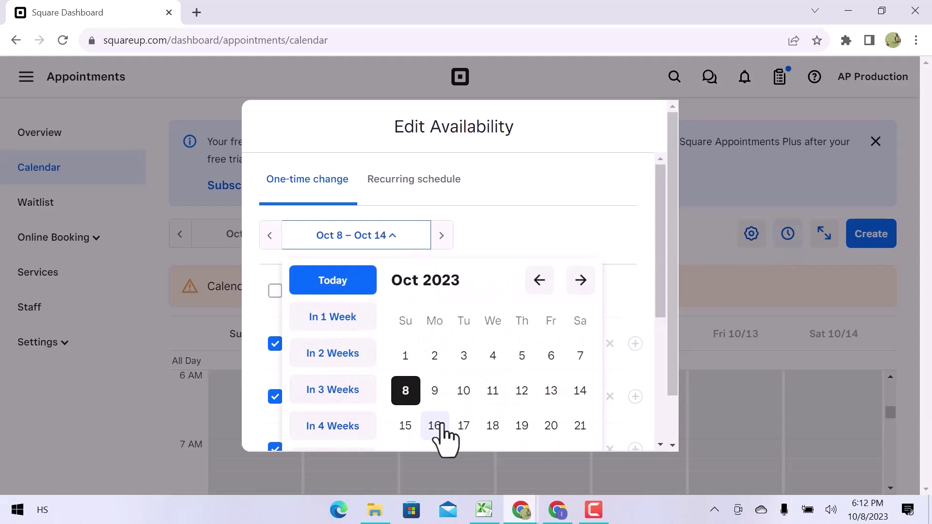
pyautogui.click(410, 425)
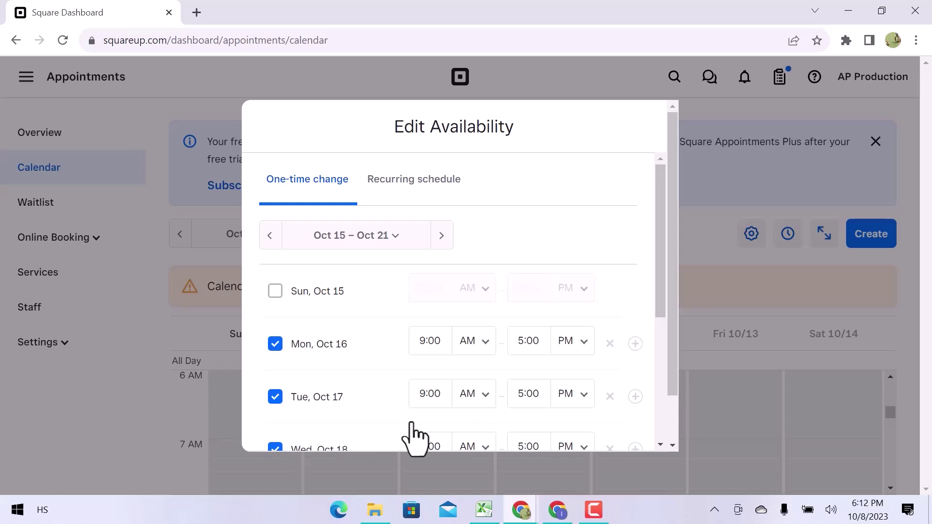
# Set Monday Oct 16's first availability slot to 10:00–6:00
pyautogui.click(424, 342)
pyautogui.write('10:00')
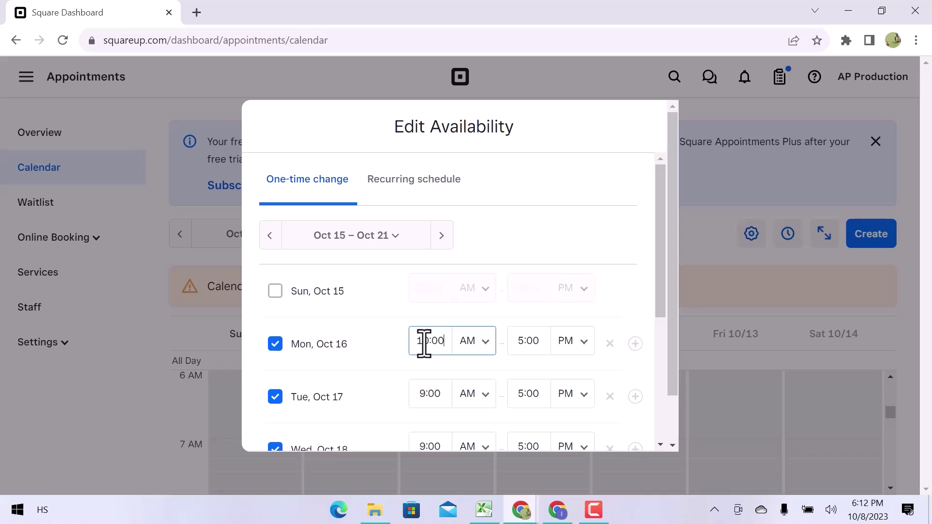
pyautogui.click(521, 340)
pyautogui.press('BackSpace')
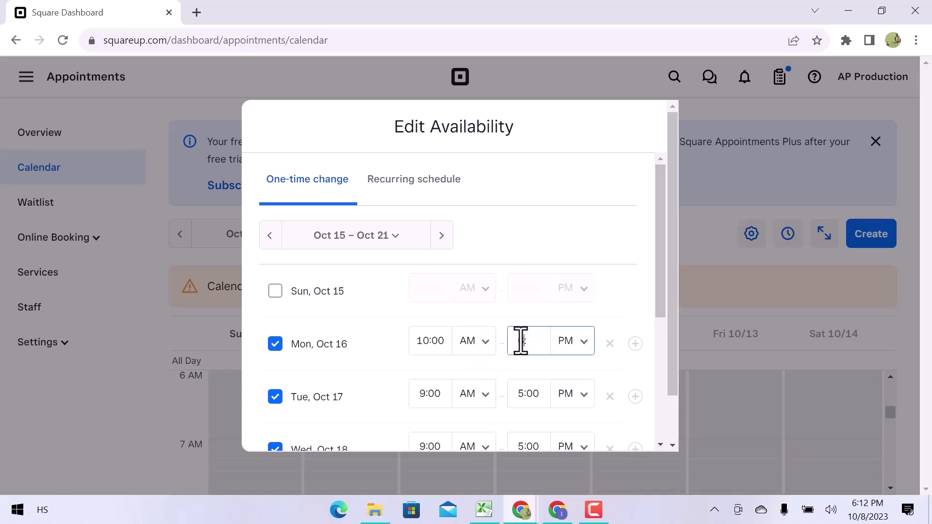
pyautogui.write('6:00')
pyautogui.scroll(-3, 523, 354)
pyautogui.scroll(3, 520, 339)
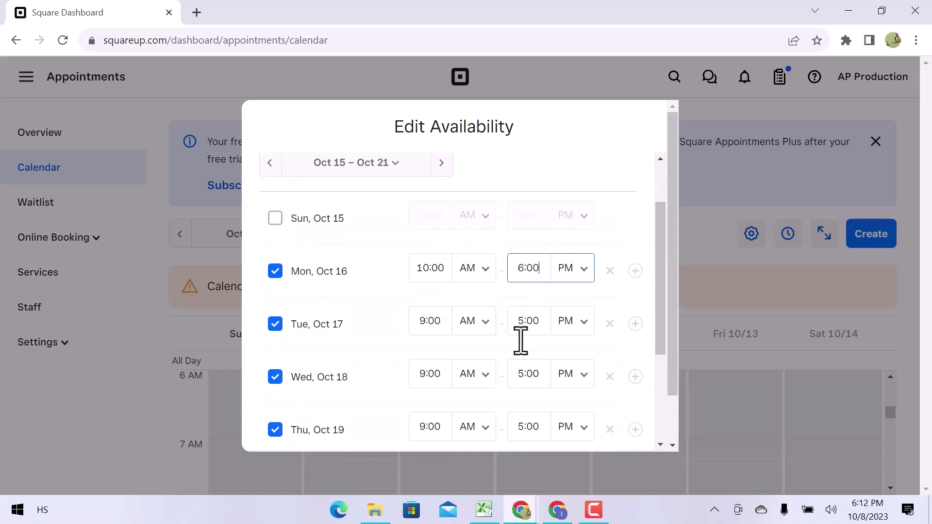
# Add a second Monday slot running 8:00 PM to 10:00 PM
pyautogui.click(635, 344)
pyautogui.click(438, 383)
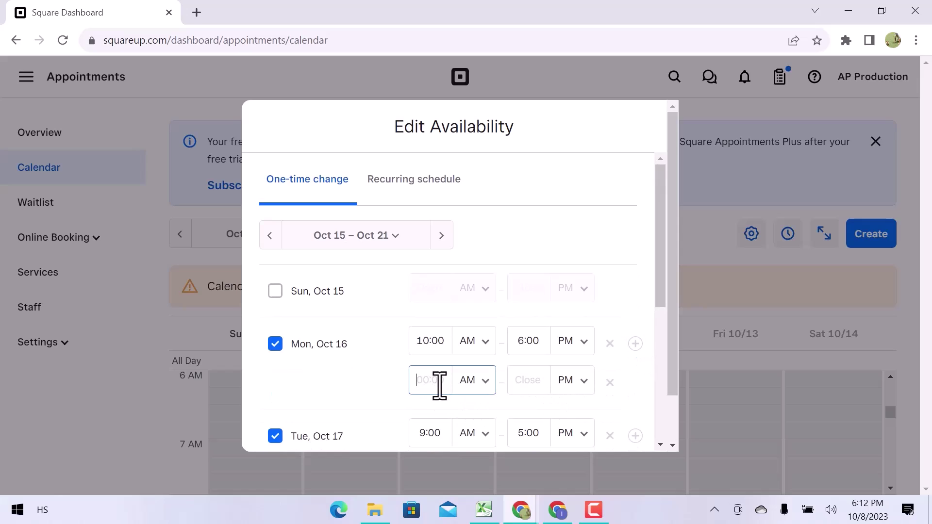
pyautogui.write('8:00')
pyautogui.press('BackSpace')
pyautogui.press('BackSpace')
pyautogui.press('BackSpace')
pyautogui.press('BackSpace')
pyautogui.write('8:00')
pyautogui.doubleClick(439, 384)
pyautogui.click(440, 384)
pyautogui.press('Tab')
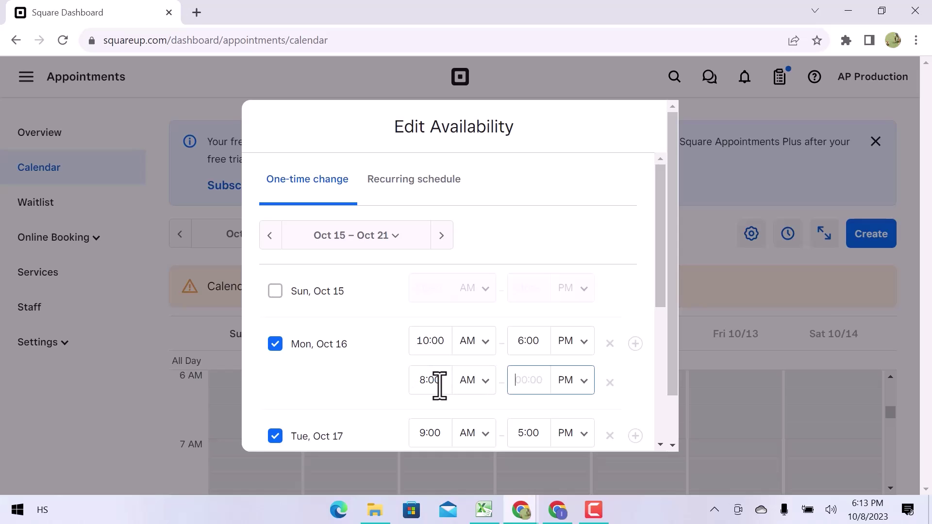
pyautogui.click(474, 384)
pyautogui.click(476, 416)
pyautogui.click(531, 381)
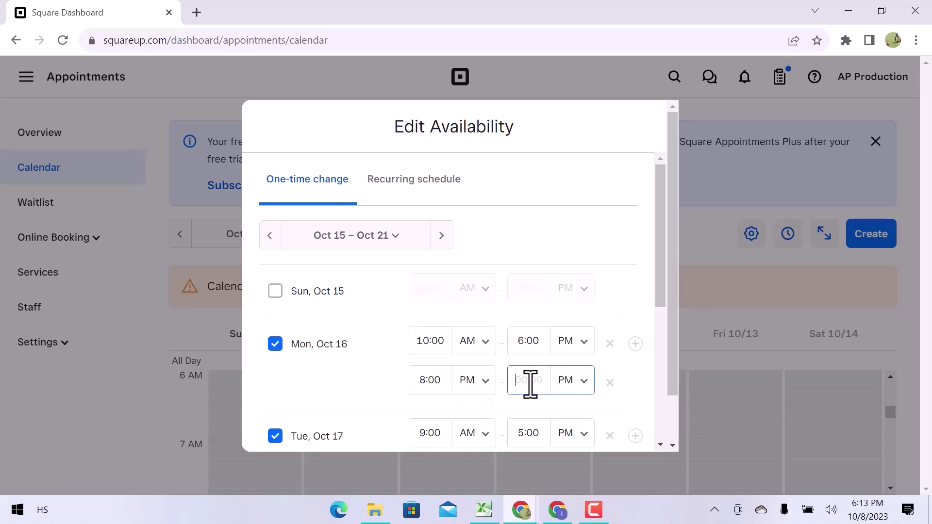
pyautogui.write('10:00')
pyautogui.scroll(-5, 530, 381)
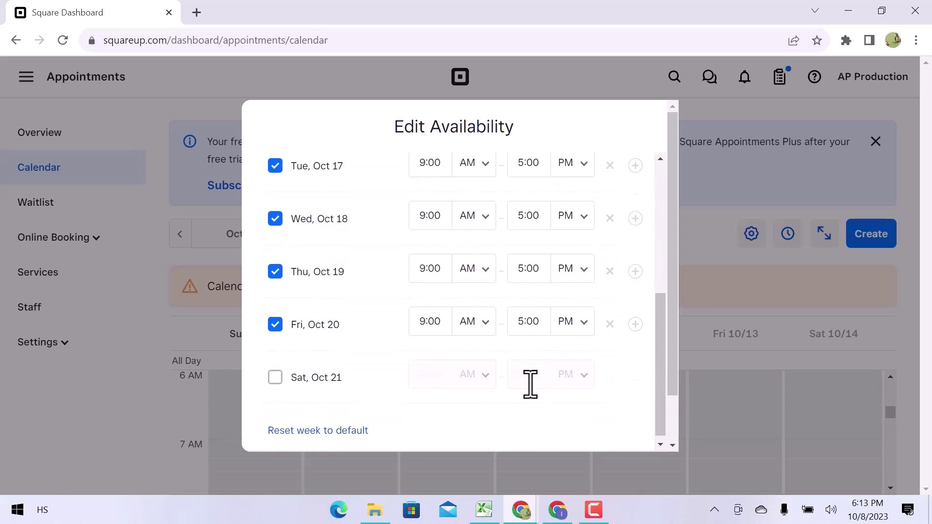
# Change Friday Oct 20's end time from 5:00 to 1:00 PM
pyautogui.click(439, 316)
pyautogui.click(529, 316)
pyautogui.write('1')
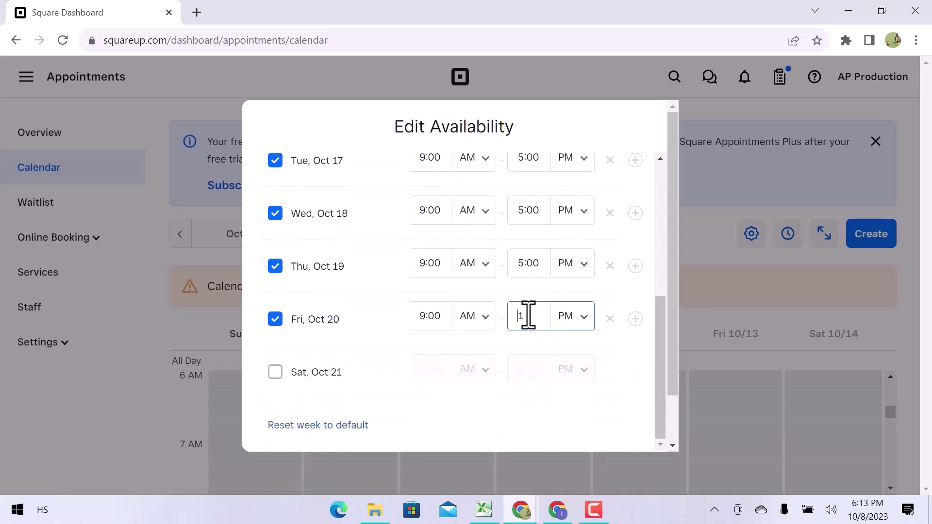
pyautogui.write(':00')
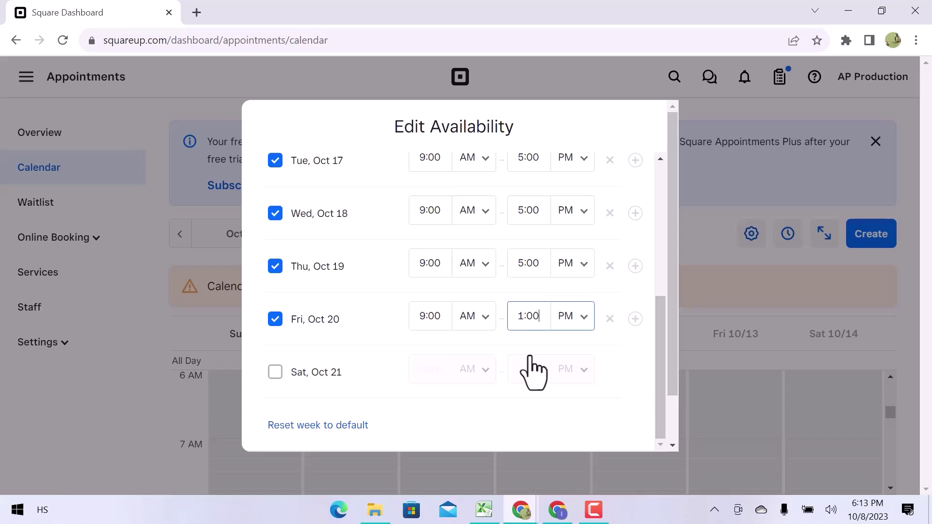
pyautogui.scroll(-1, 392, 410)
pyautogui.scroll(1, 395, 413)
pyautogui.scroll(5, 395, 412)
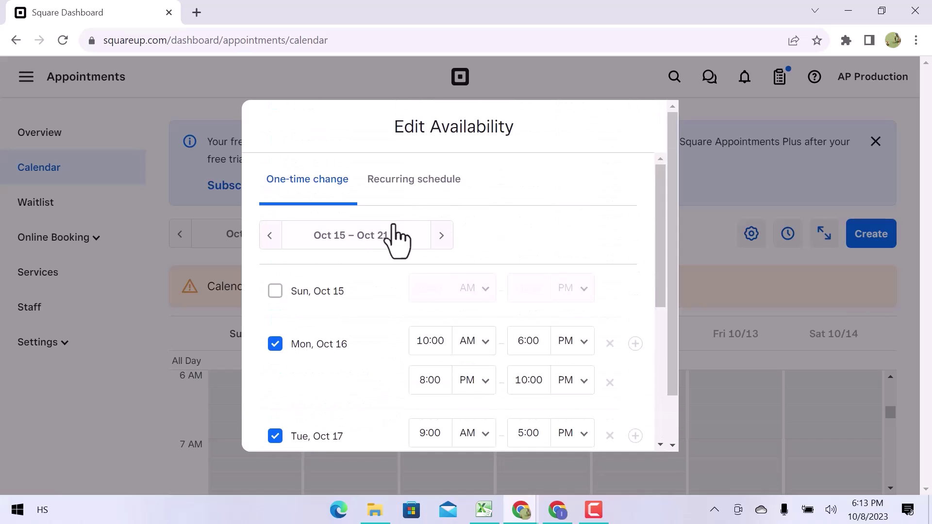
# Review the recurring weekly schedule, close the availability editor, and start a new appointment
pyautogui.click(405, 181)
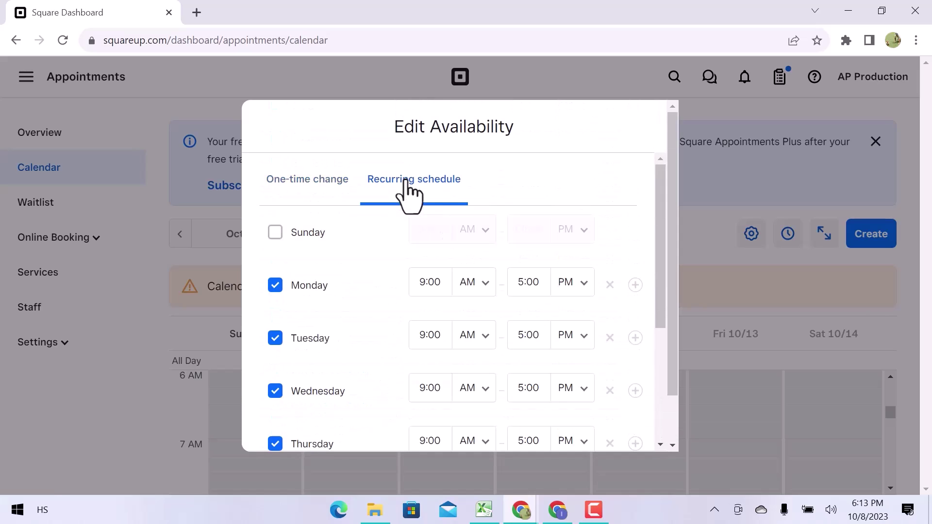
pyautogui.scroll(-4, 423, 327)
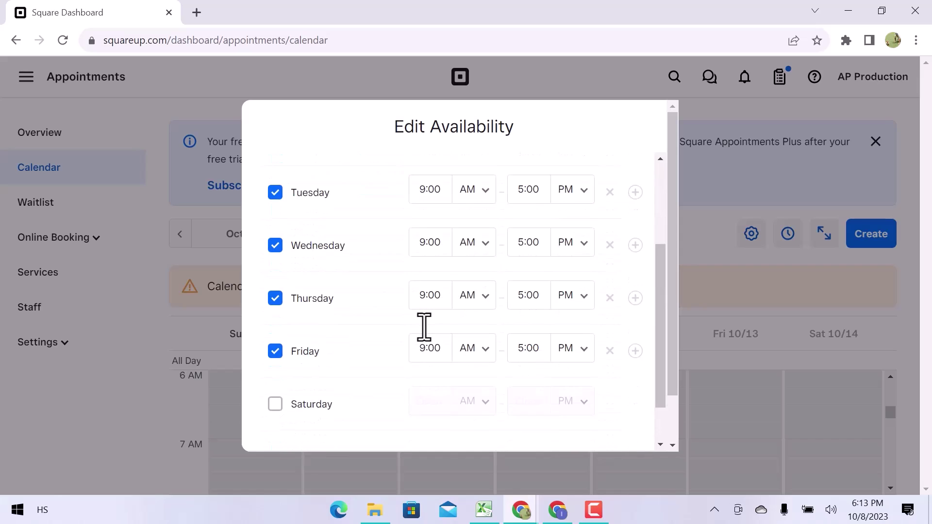
pyautogui.scroll(-1, 421, 326)
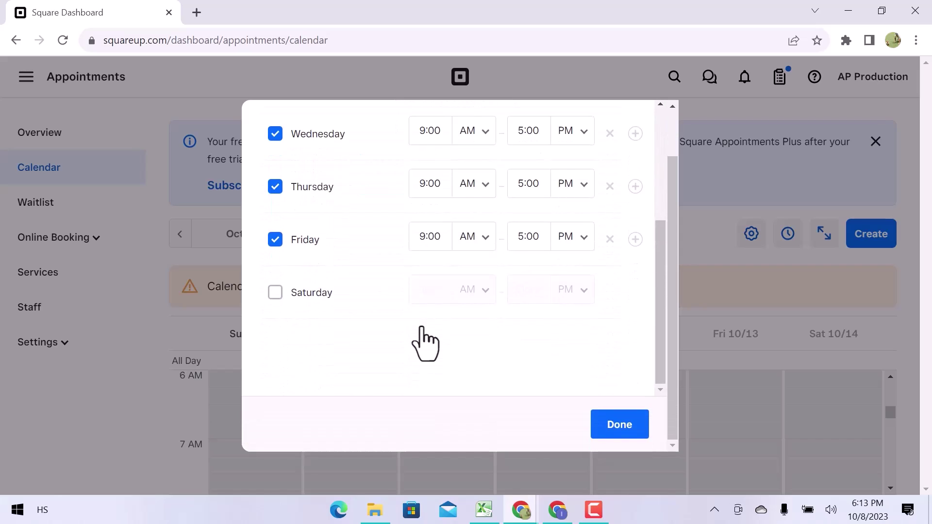
pyautogui.scroll(4, 425, 343)
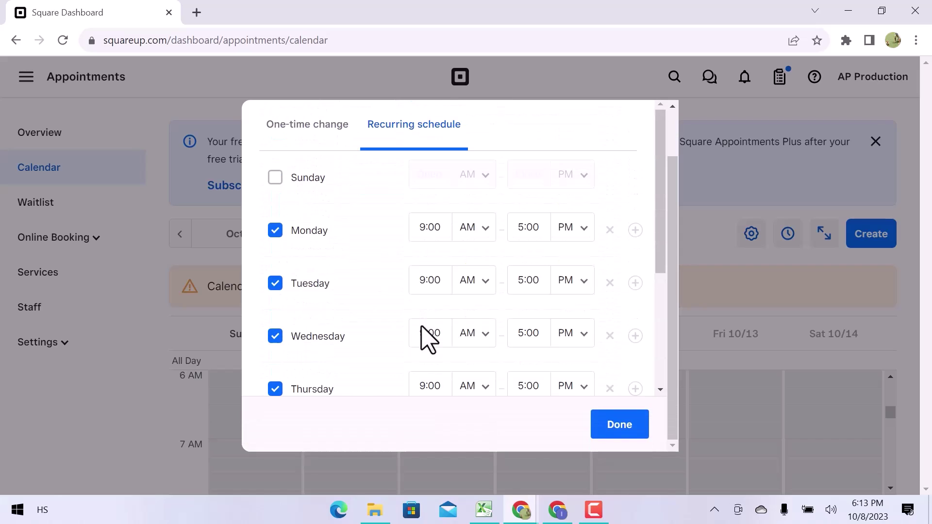
pyautogui.click(614, 432)
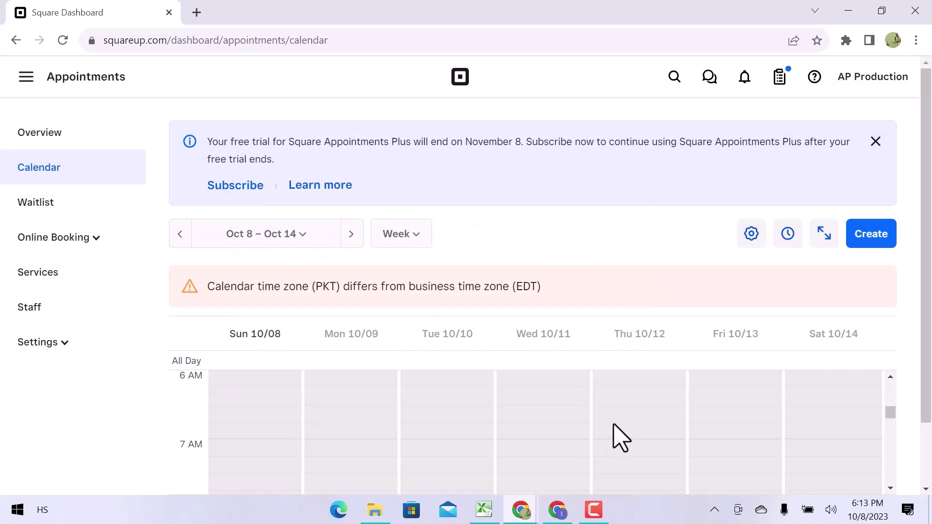
pyautogui.click(869, 236)
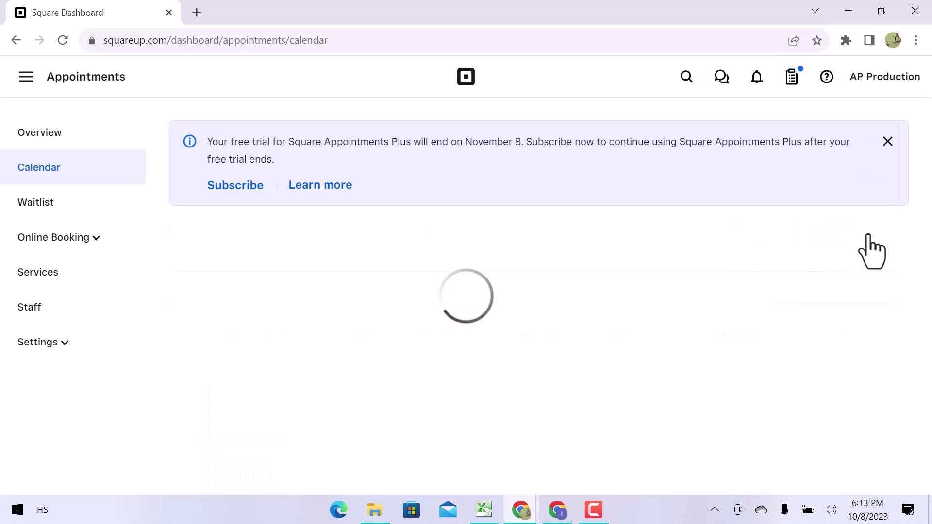
# Dismiss the free-trial notice, keep Appointment as event type, and enter the client's name and email
pyautogui.click(889, 142)
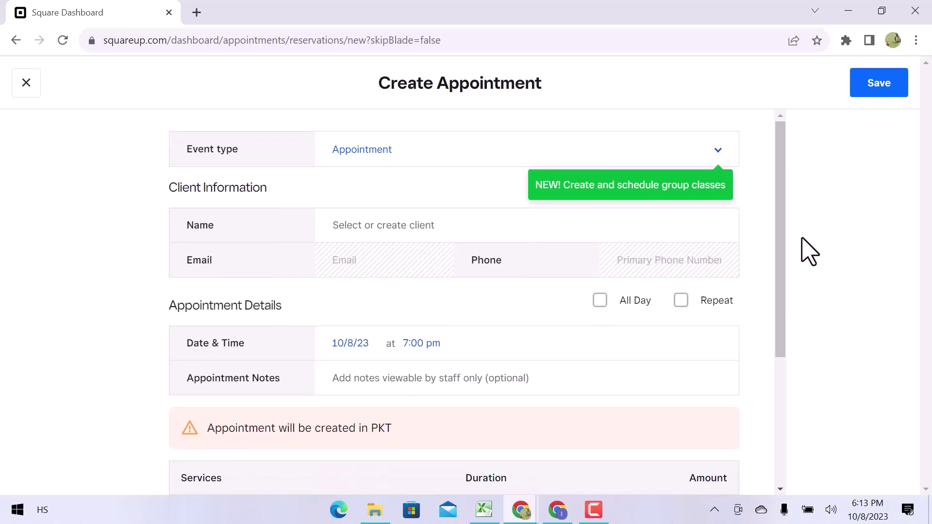
pyautogui.click(580, 156)
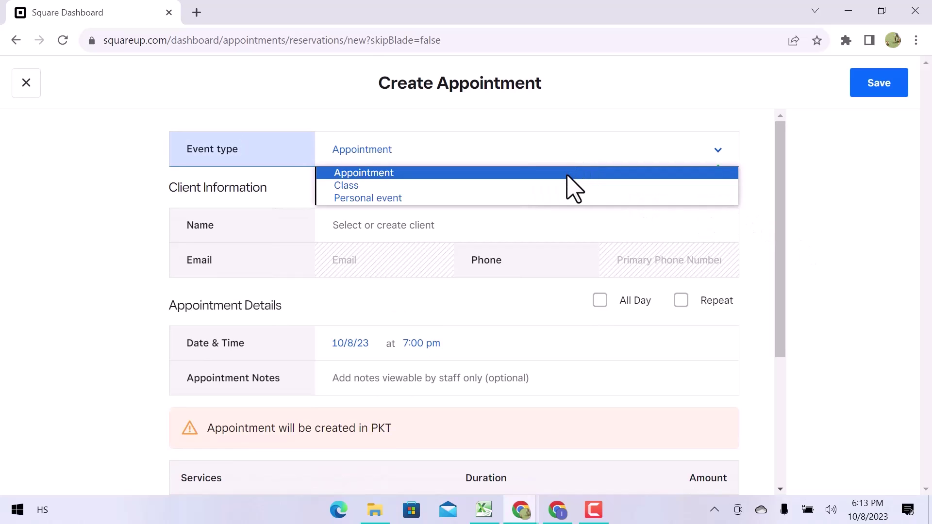
pyautogui.click(566, 173)
pyautogui.click(475, 226)
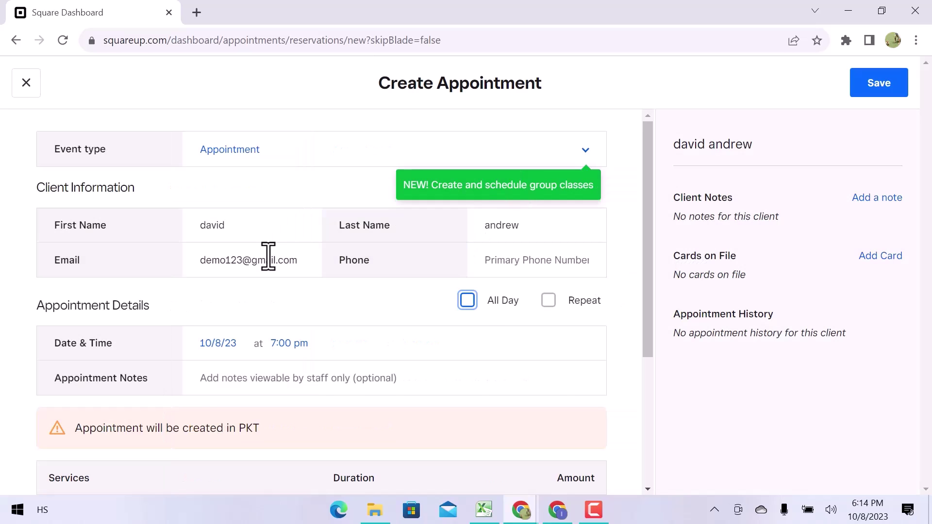
# Schedule the appointment for 10/15/23 at 11:30 pm
pyautogui.click(225, 344)
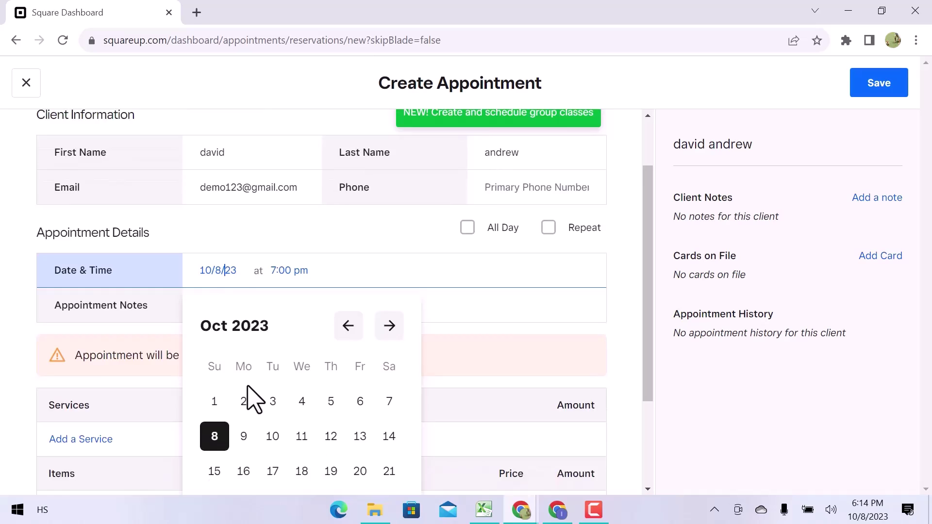
pyautogui.click(214, 399)
pyautogui.click(270, 197)
pyautogui.scroll(-10, 285, 333)
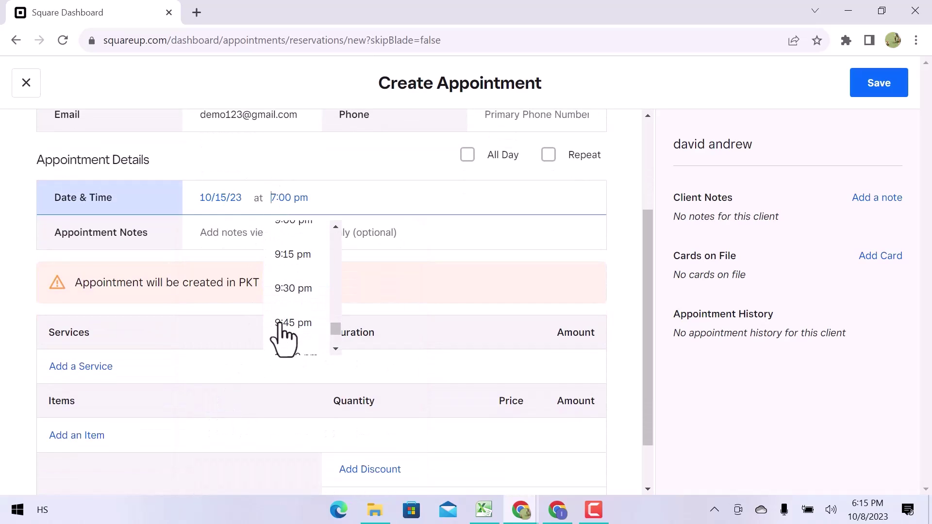
pyautogui.click(293, 305)
pyautogui.click(308, 229)
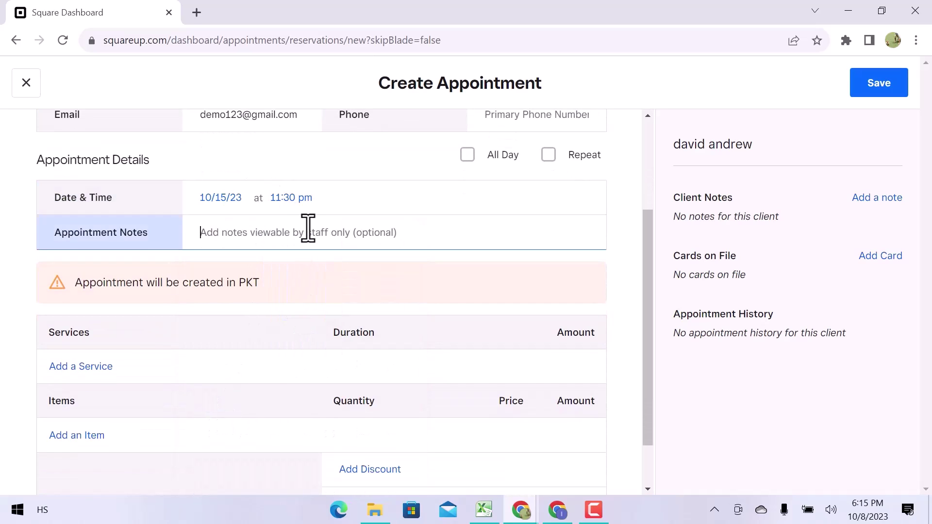
pyautogui.scroll(-1, 323, 333)
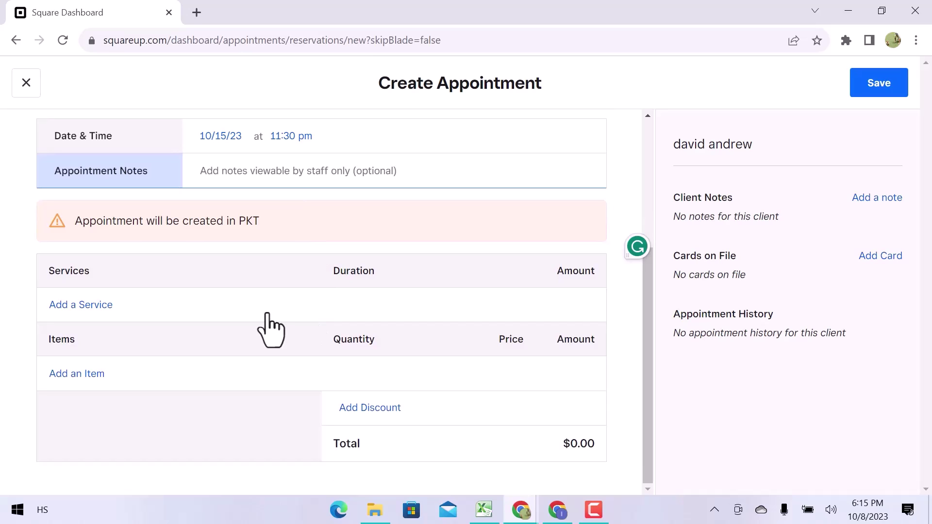
# Add a 2h Consultation service ($200.00) to the appointment
pyautogui.click(104, 305)
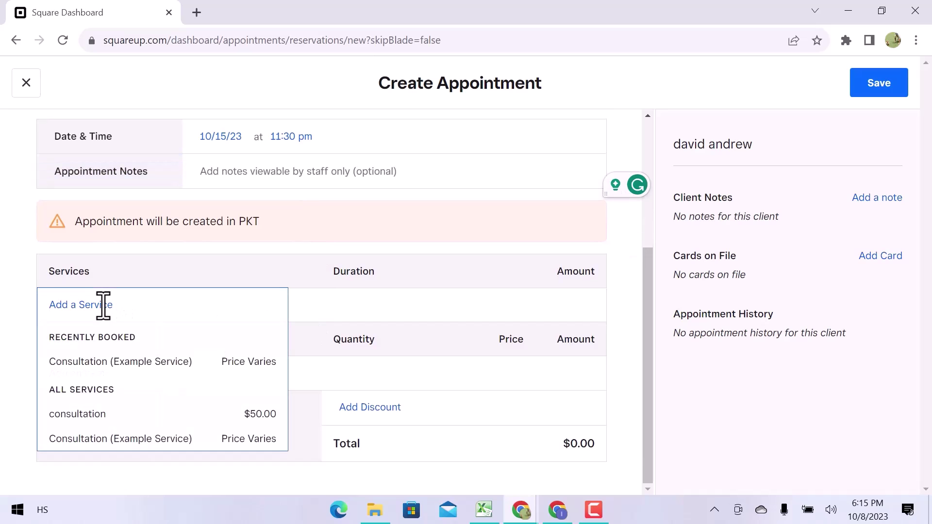
pyautogui.click(115, 363)
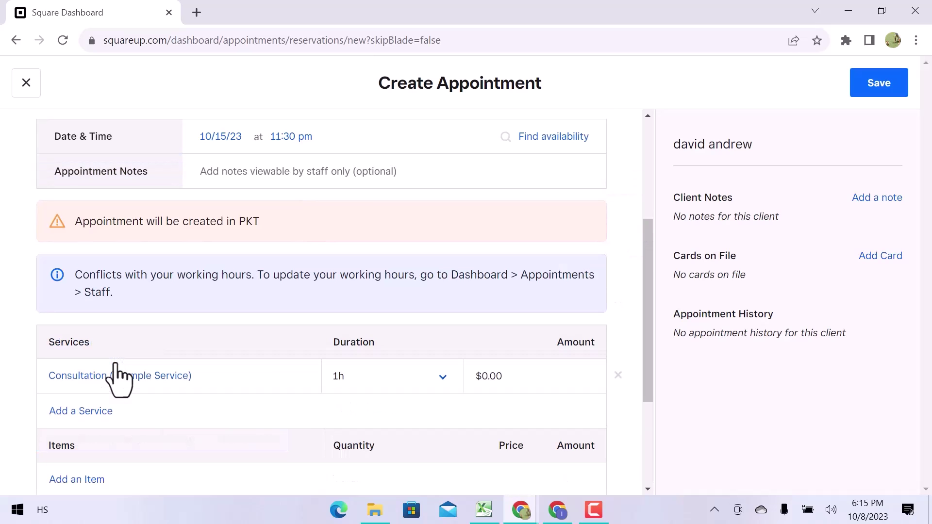
pyautogui.click(427, 376)
pyautogui.scroll(-15, 417, 345)
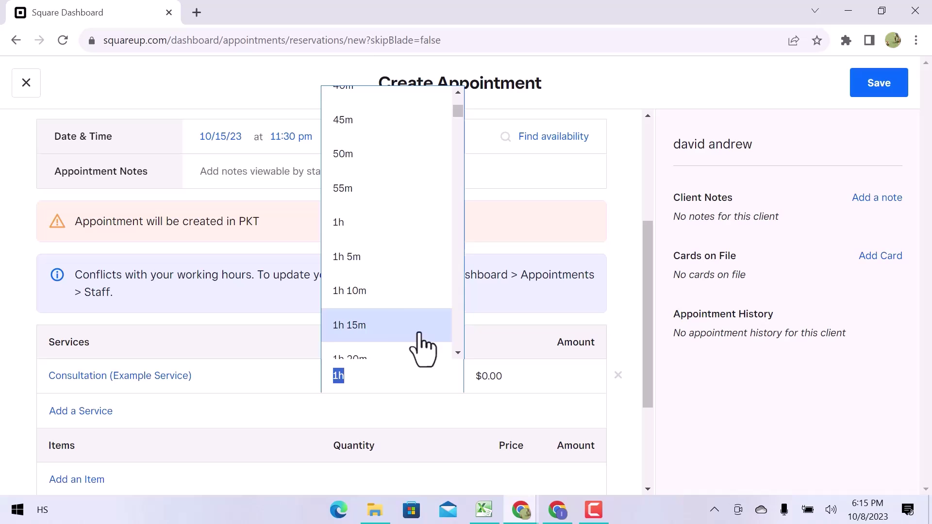
pyautogui.scroll(7, 399, 321)
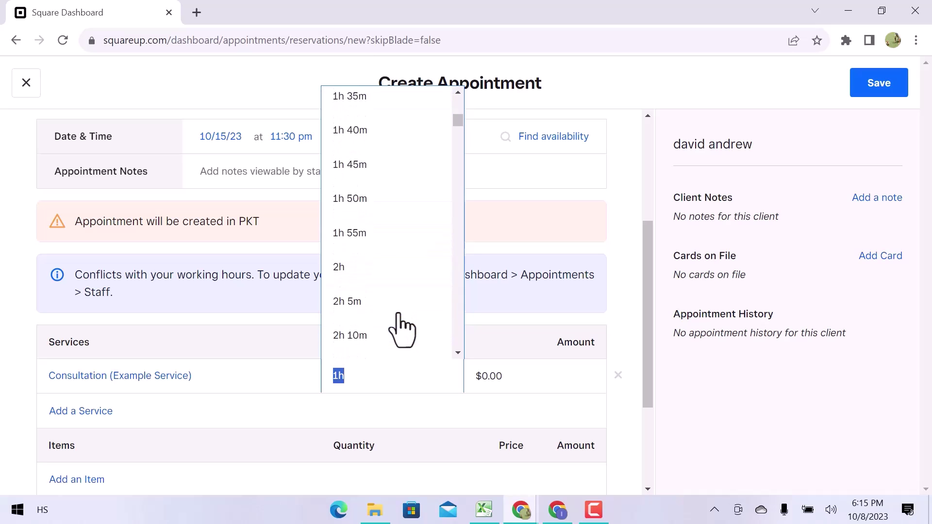
pyautogui.click(384, 277)
pyautogui.click(485, 376)
pyautogui.press('Return')
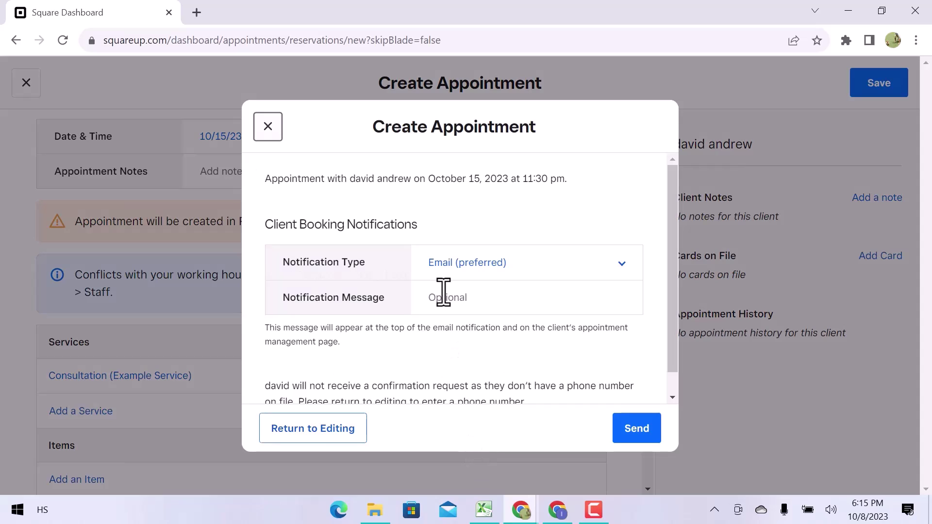
pyautogui.scroll(-1, 442, 294)
pyautogui.click(728, 220)
pyautogui.scroll(-3, 539, 357)
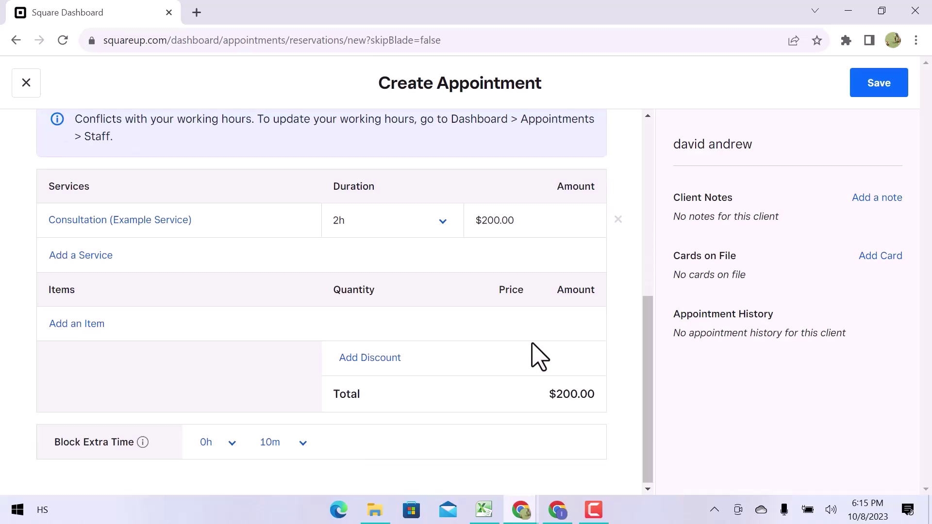
# Add the EVERKI Atlas Business Laptop Backpack, Regular variation, keeping Block Extra Time at 0h
pyautogui.click(103, 323)
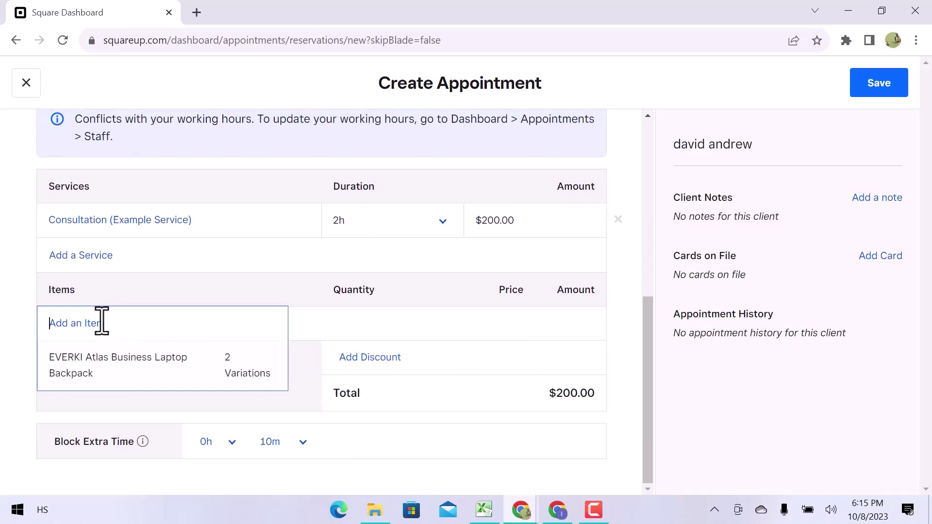
pyautogui.click(120, 374)
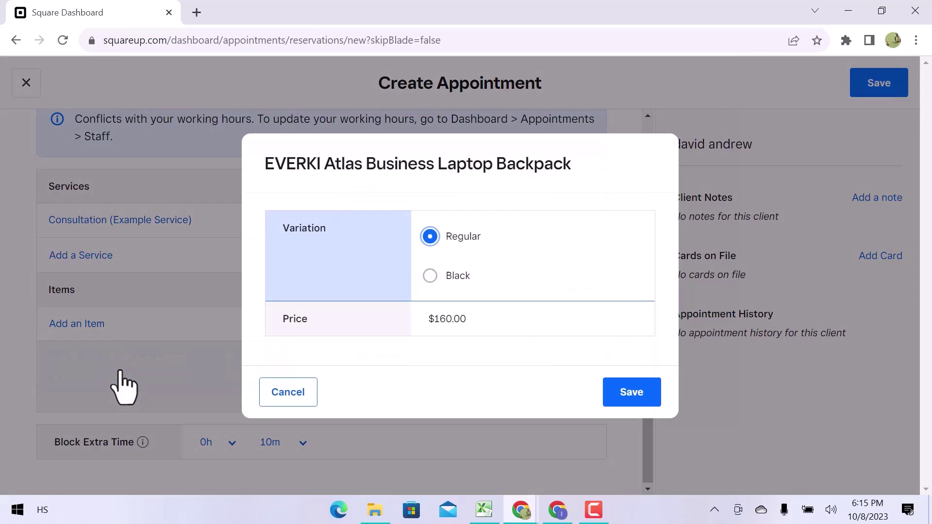
pyautogui.click(430, 276)
pyautogui.click(430, 237)
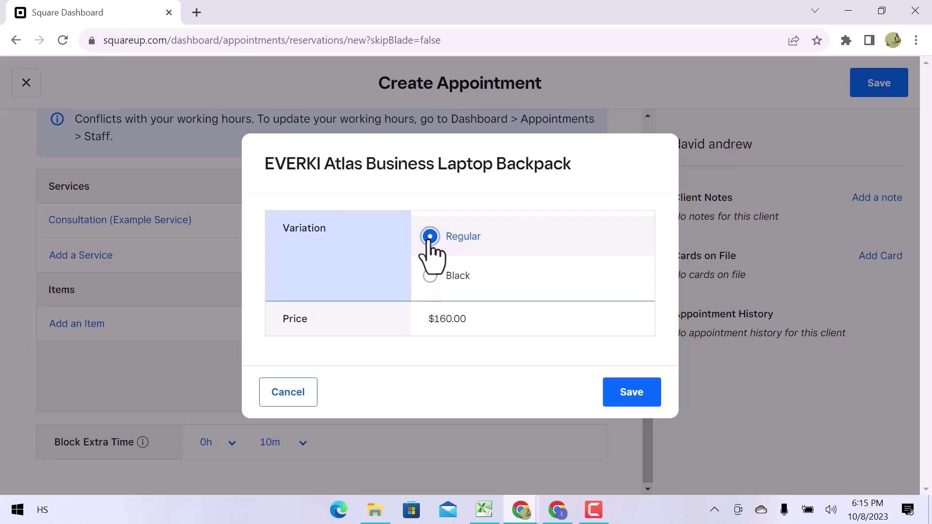
pyautogui.click(629, 393)
pyautogui.scroll(-1, 559, 396)
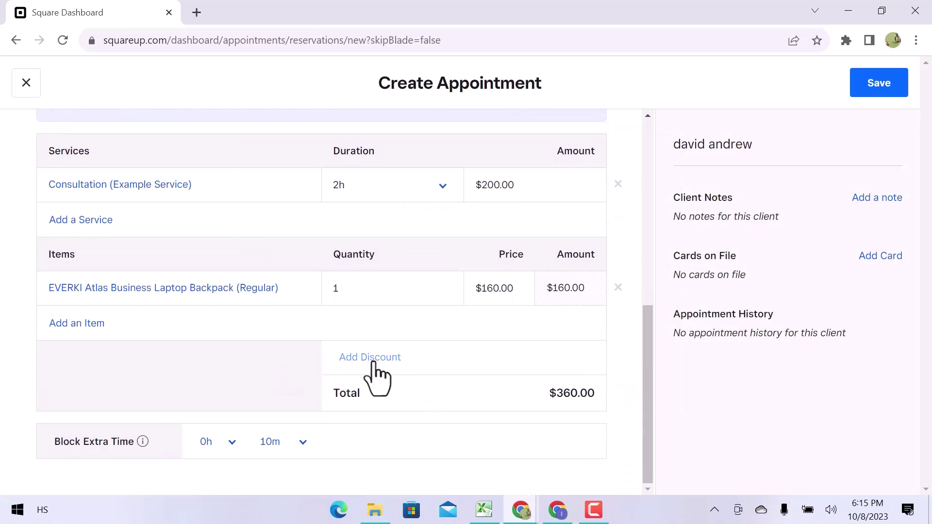
pyautogui.click(215, 442)
pyautogui.click(214, 441)
pyautogui.scroll(10, 554, 376)
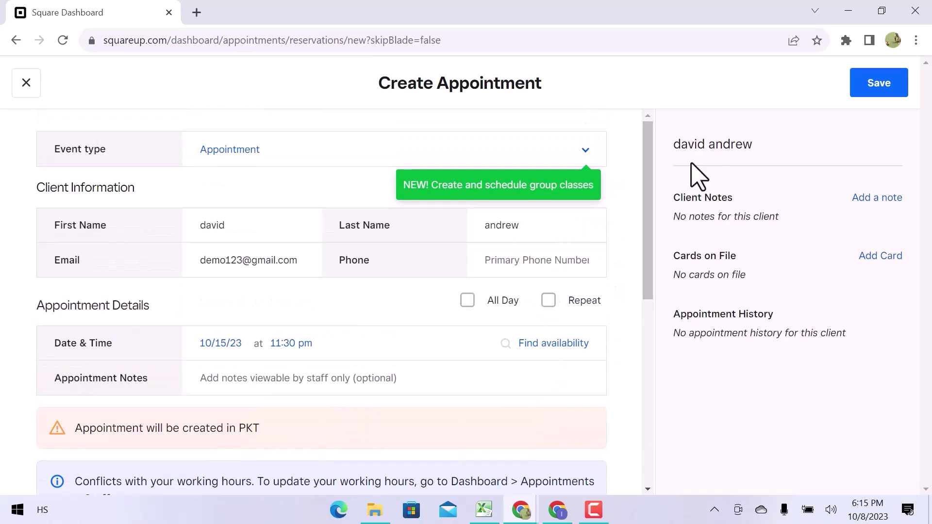
# Save the appointment with Don't Send a Notification, then browse the Oct 8–14 calendar week
pyautogui.click(898, 87)
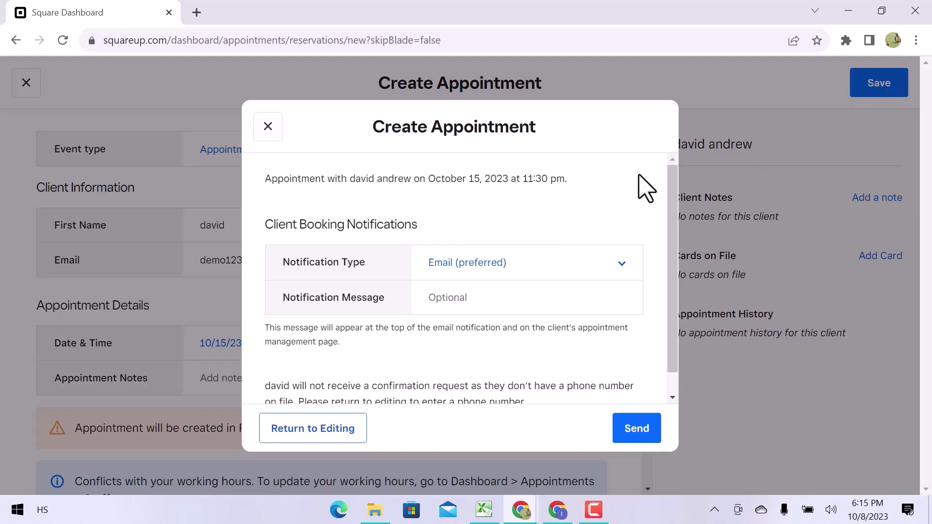
pyautogui.click(510, 262)
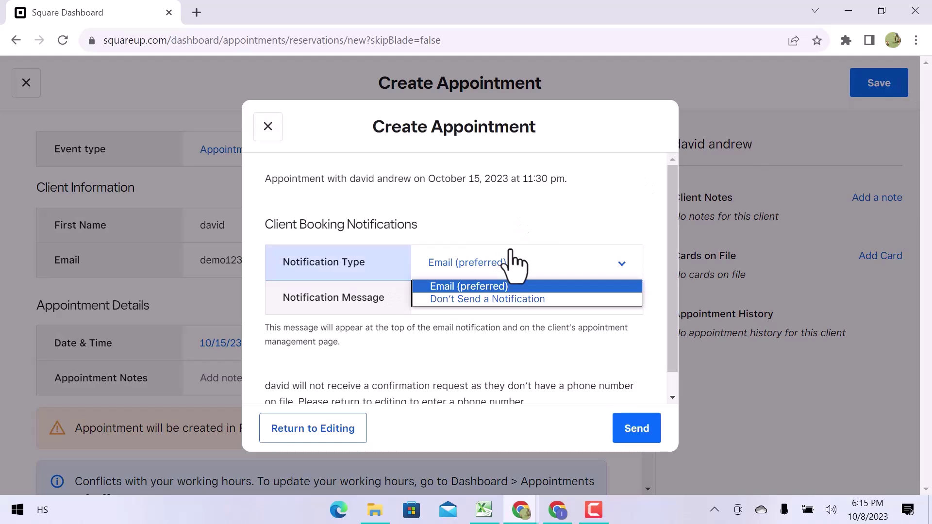
pyautogui.click(521, 299)
pyautogui.click(634, 413)
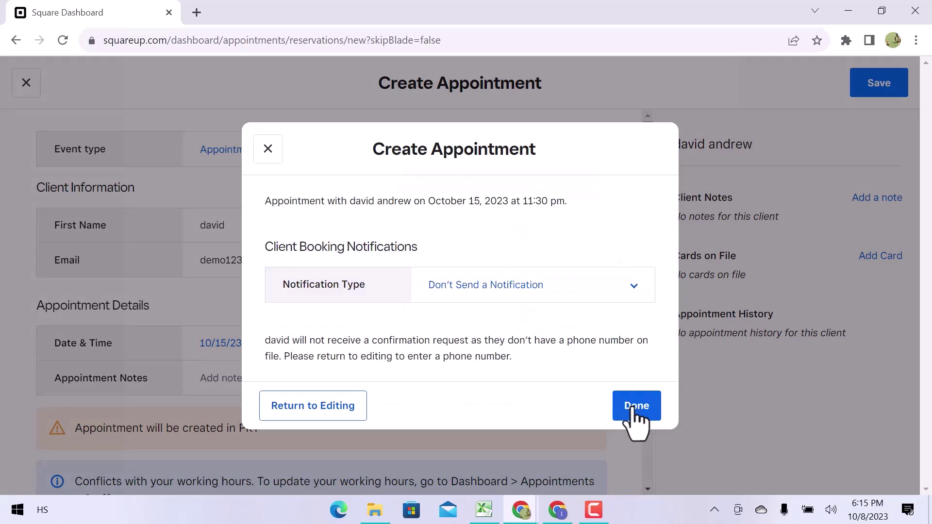
pyautogui.scroll(-15, 286, 387)
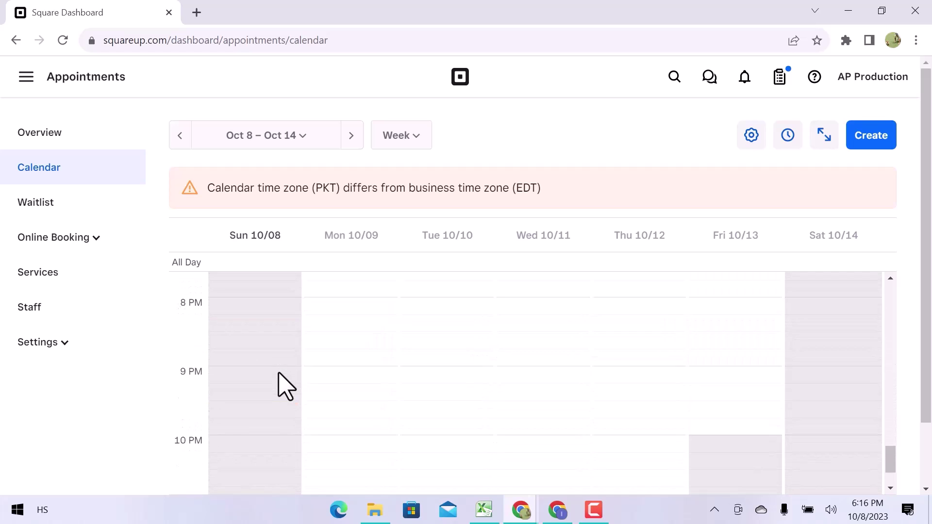
pyautogui.scroll(20, 285, 387)
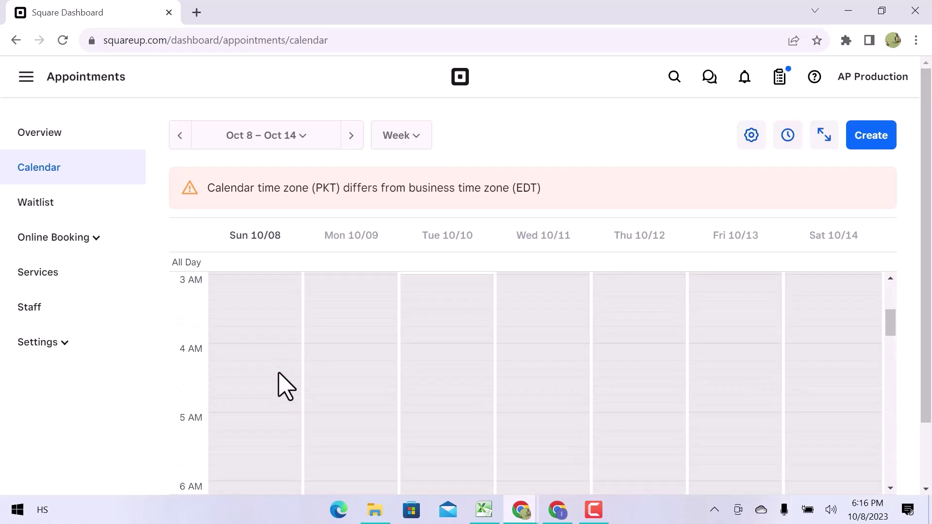
pyautogui.scroll(-10, 285, 387)
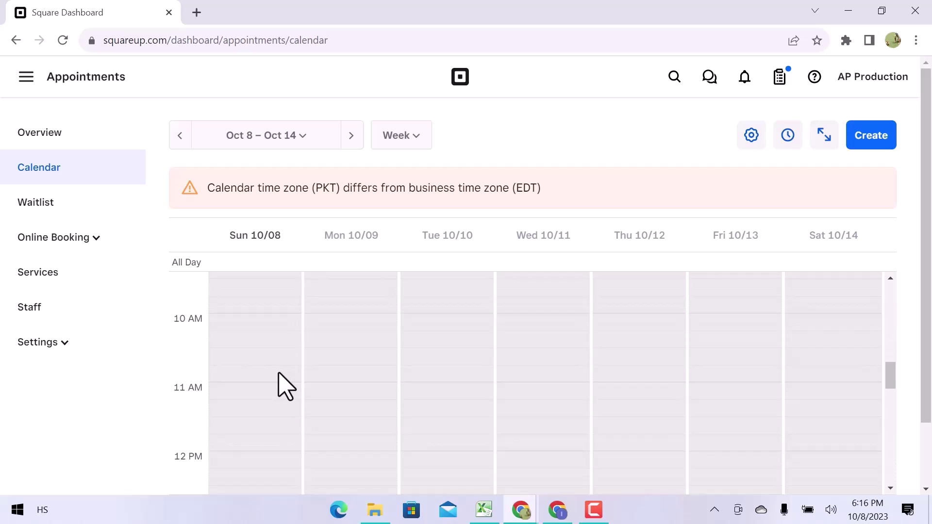
# Open an Add to waitlist request form from the Waitlist page, then close it unsaved
pyautogui.click(80, 216)
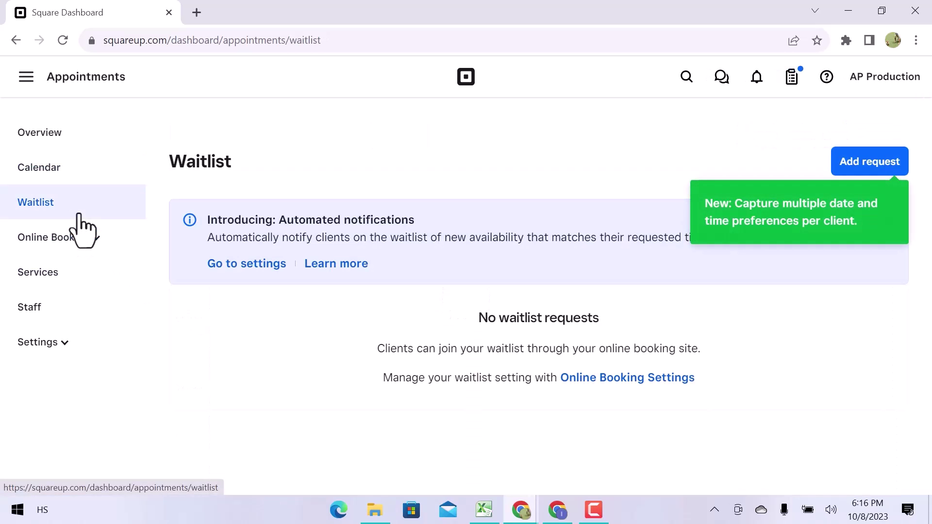
pyautogui.click(891, 165)
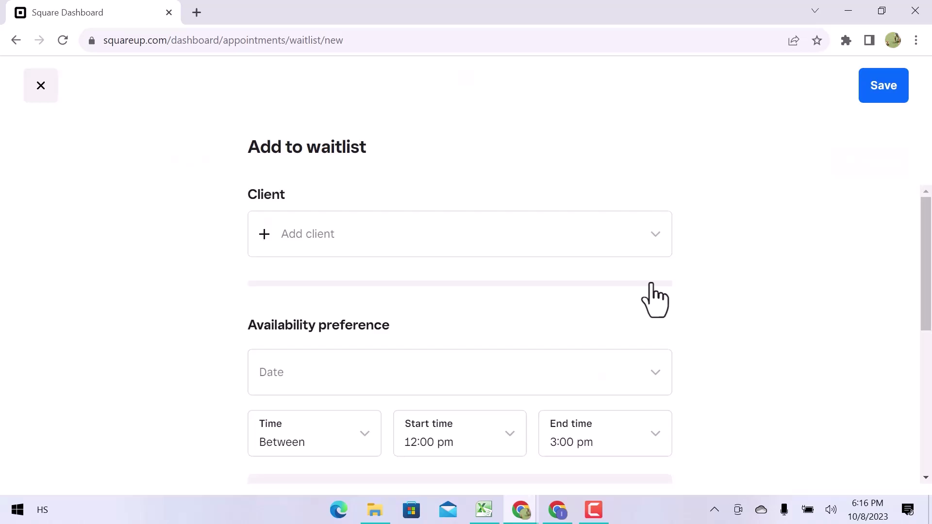
pyautogui.scroll(-3, 656, 300)
pyautogui.scroll(-3, 655, 299)
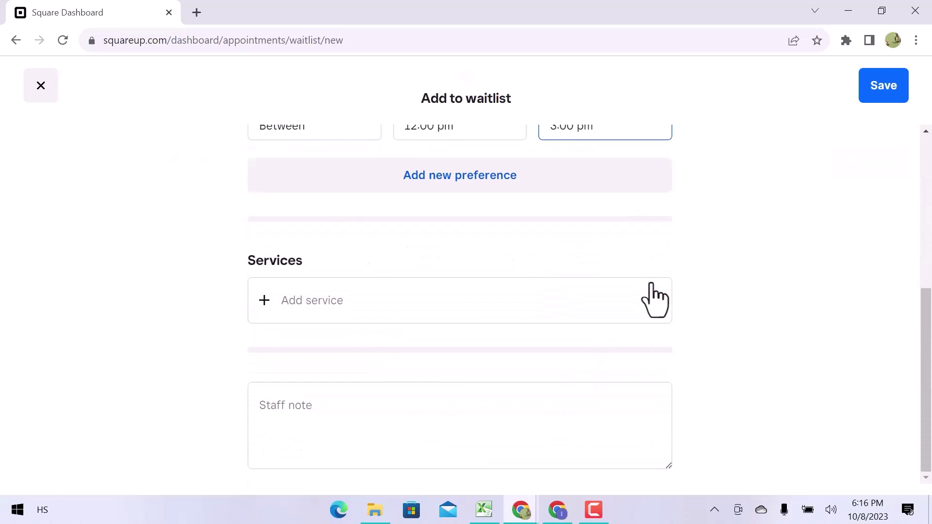
pyautogui.click(655, 300)
pyautogui.scroll(5, 655, 300)
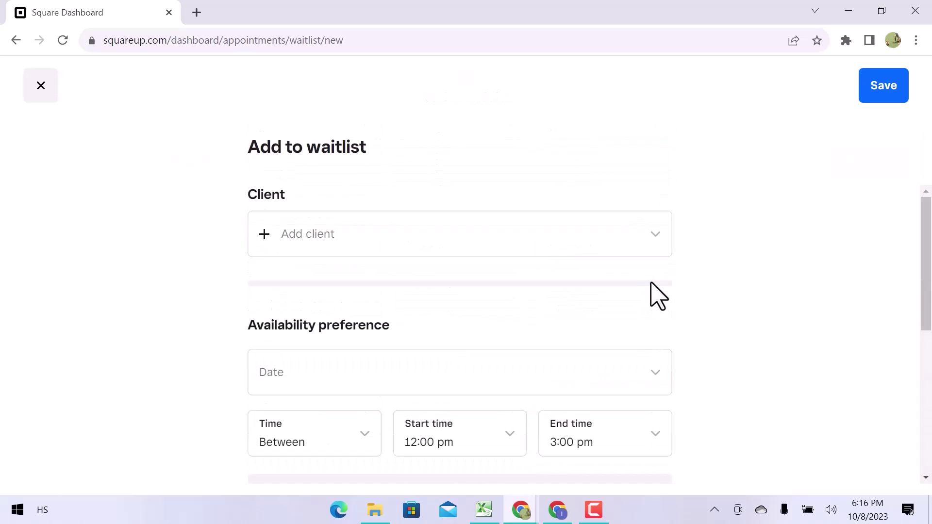
pyautogui.click(40, 87)
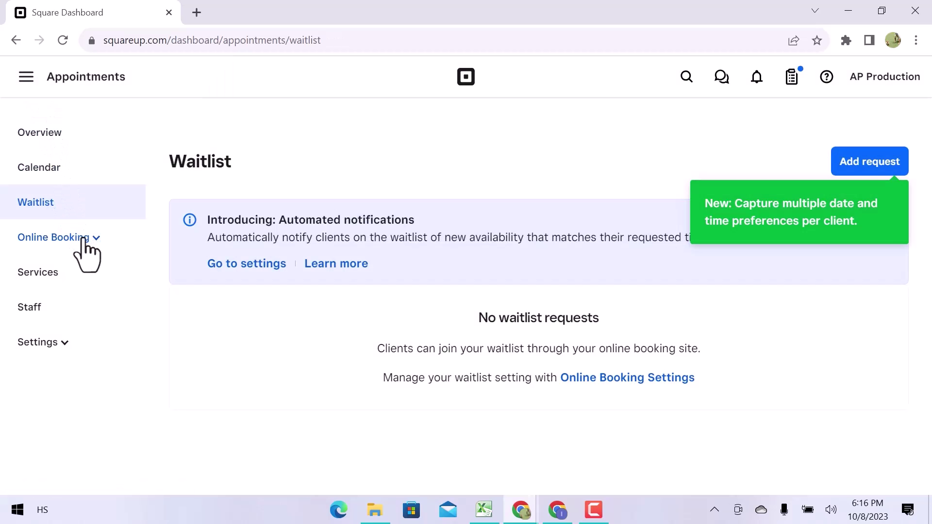
# Go to Online Booking Settings > Channels and scroll to the Booking channels list
pyautogui.click(93, 238)
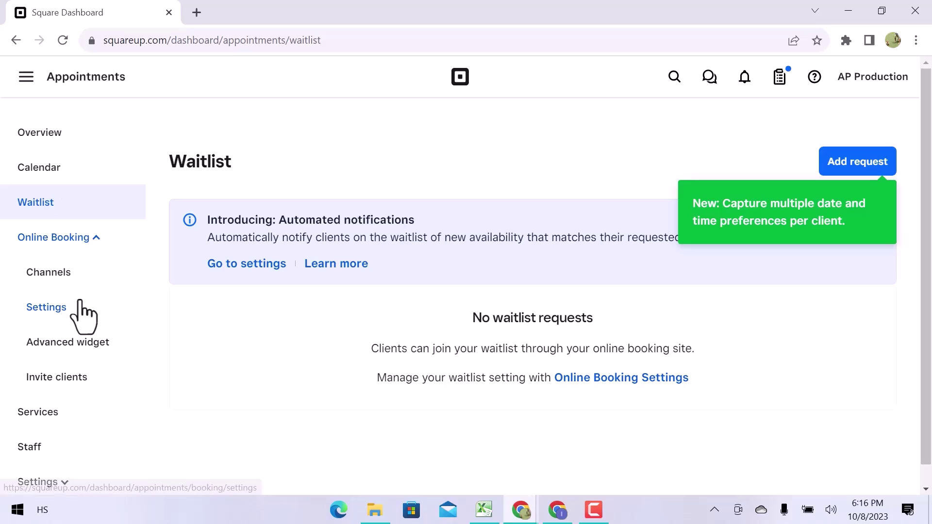
pyautogui.click(80, 306)
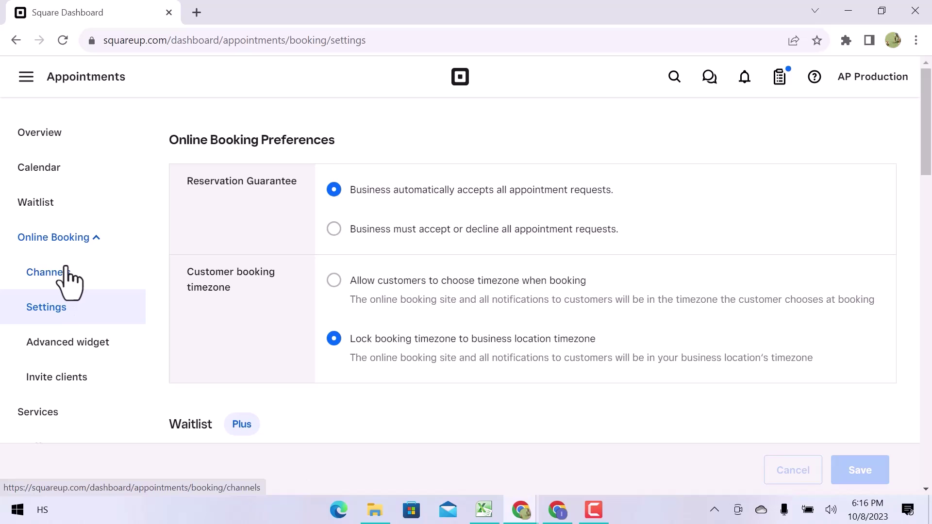
pyautogui.click(68, 282)
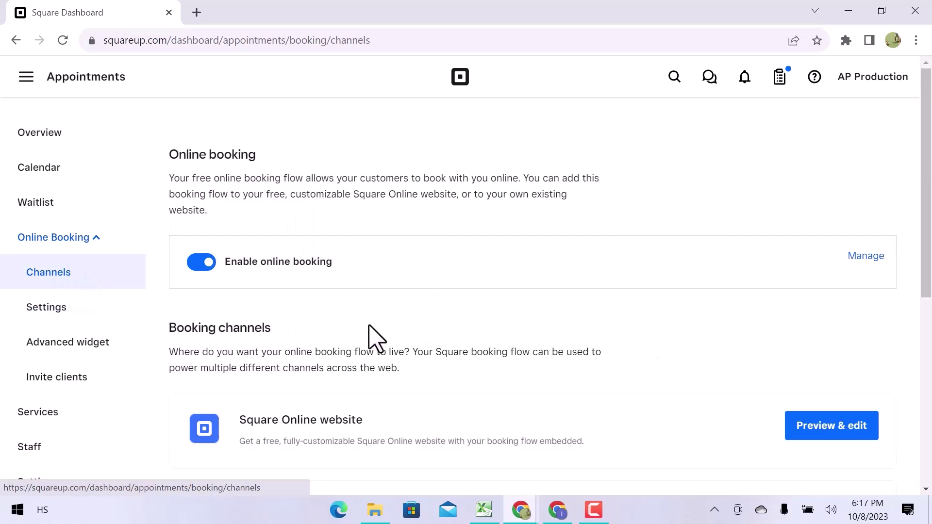
pyautogui.scroll(-4, 392, 339)
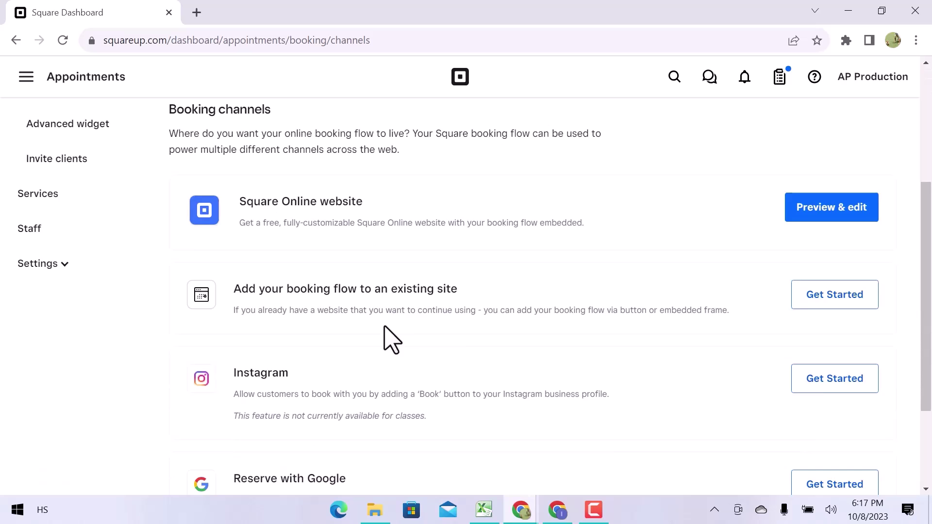
pyautogui.scroll(-3, 392, 340)
pyautogui.scroll(3, 392, 339)
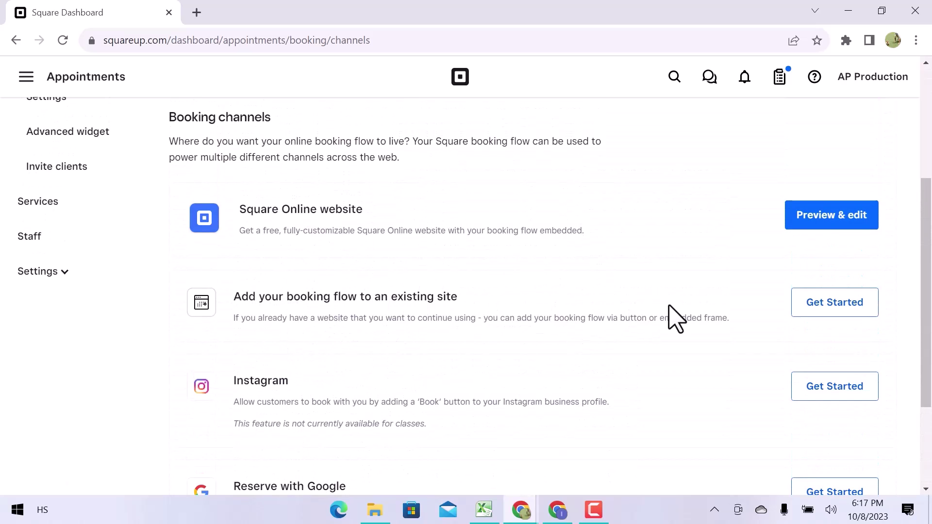
# Copy the Class booking flow URL from the existing-website booking setup
pyautogui.click(816, 315)
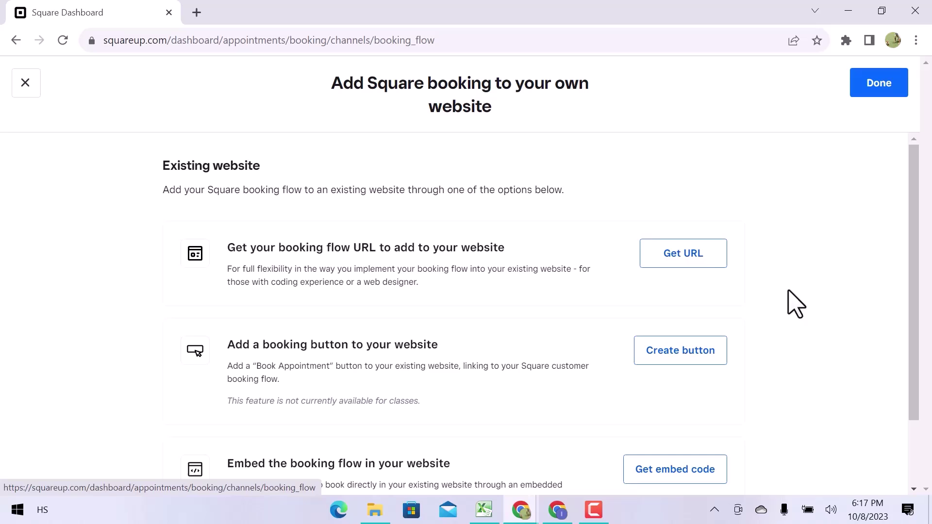
pyautogui.click(695, 255)
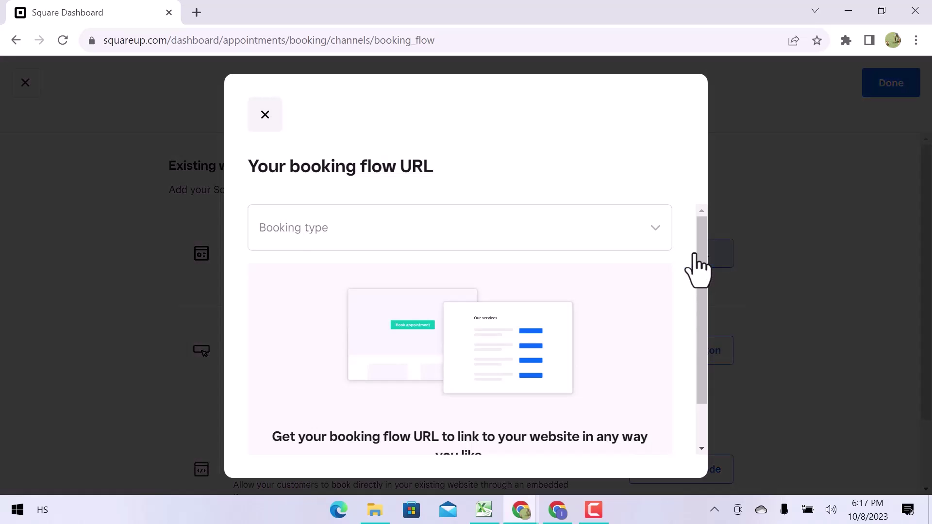
pyautogui.click(552, 225)
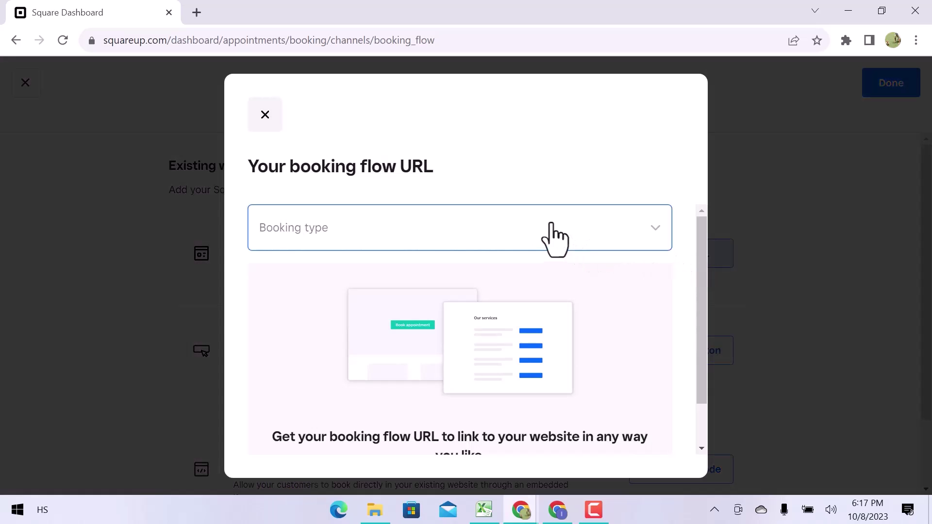
pyautogui.click(474, 323)
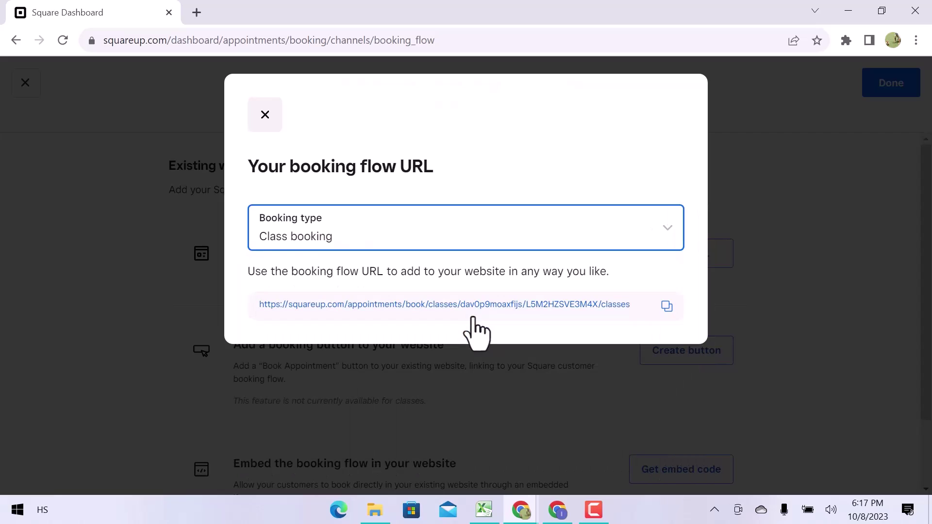
pyautogui.click(667, 305)
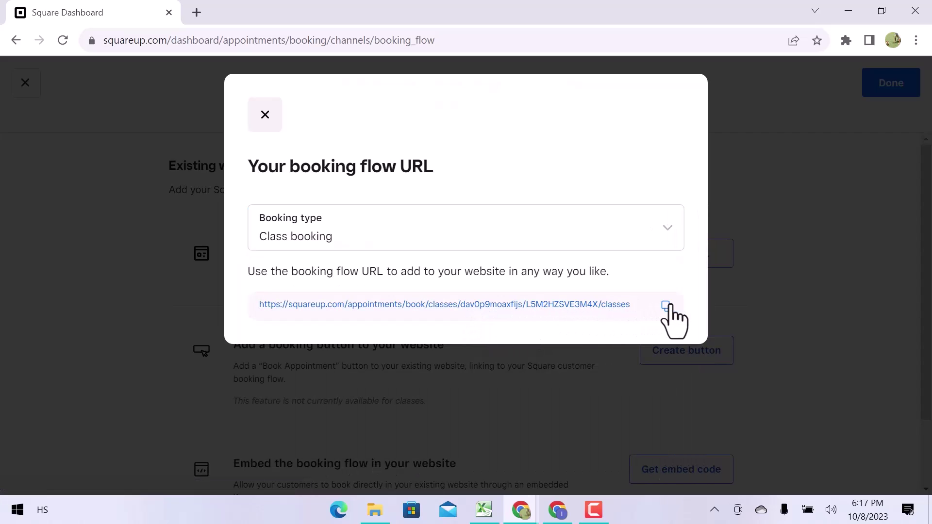
pyautogui.click(760, 222)
pyautogui.scroll(-2, 767, 235)
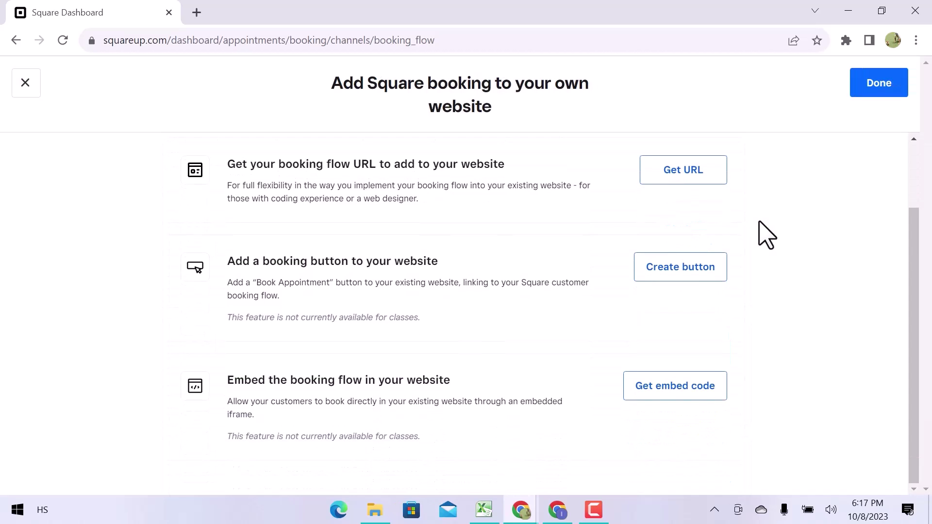
# Close the booking button settings and copy the booking flow embed code
pyautogui.click(699, 277)
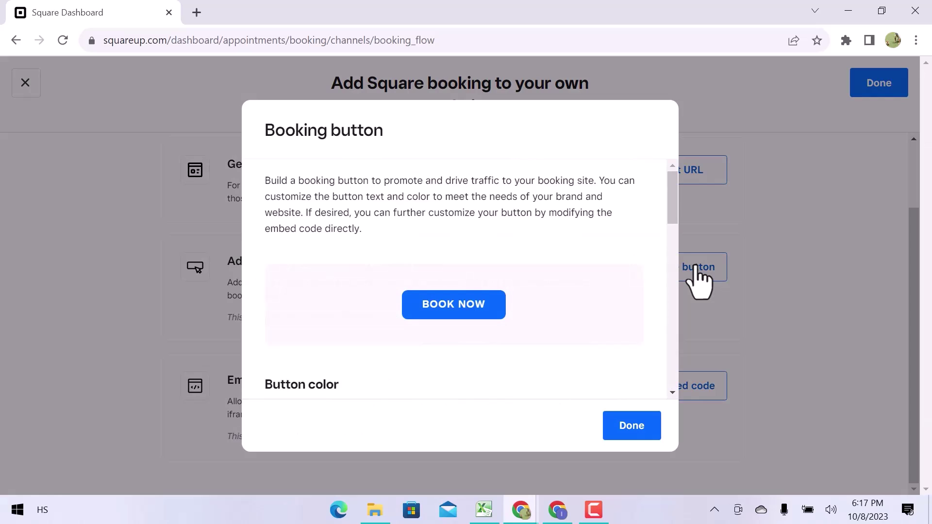
pyautogui.scroll(-5, 460, 325)
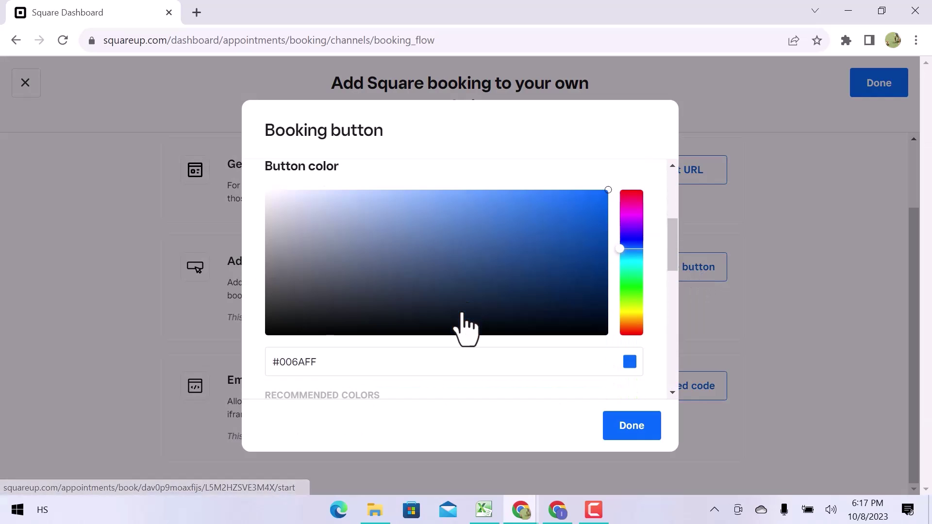
pyautogui.scroll(-9, 465, 328)
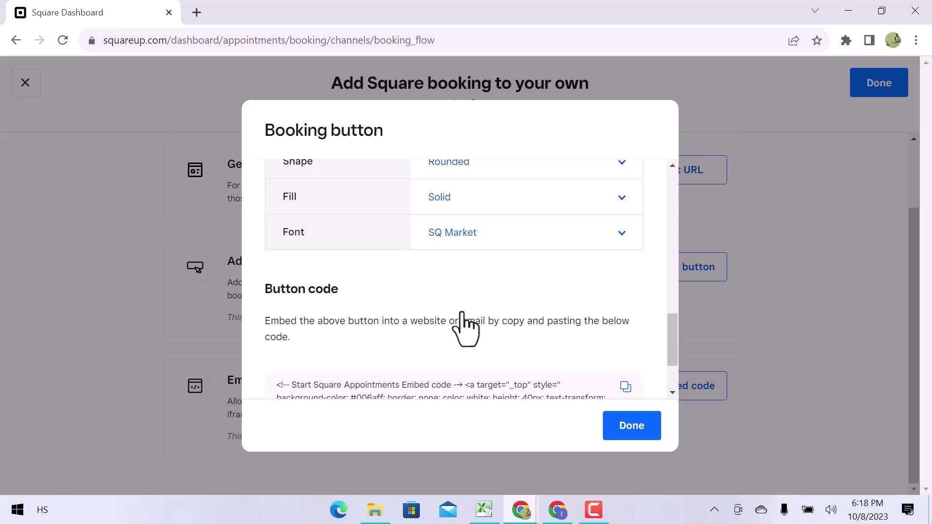
pyautogui.scroll(-2, 465, 329)
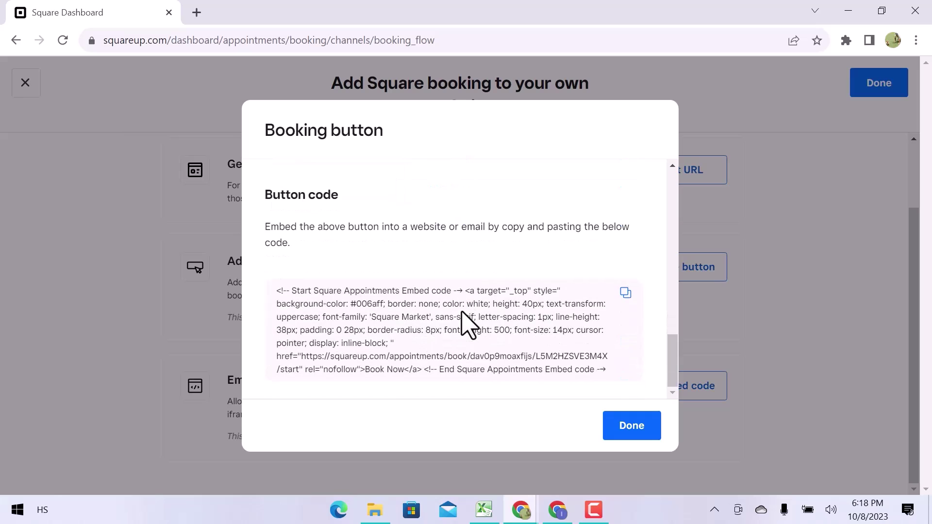
pyautogui.click(626, 430)
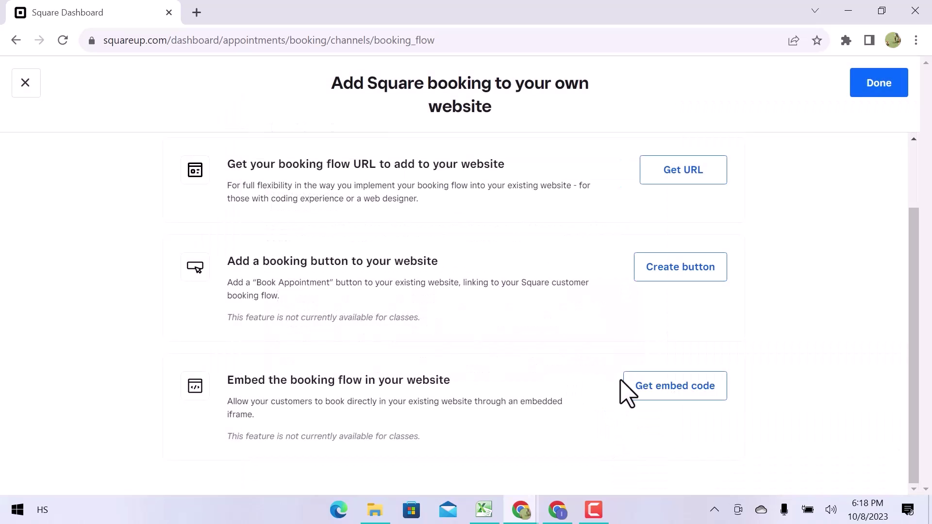
pyautogui.click(671, 391)
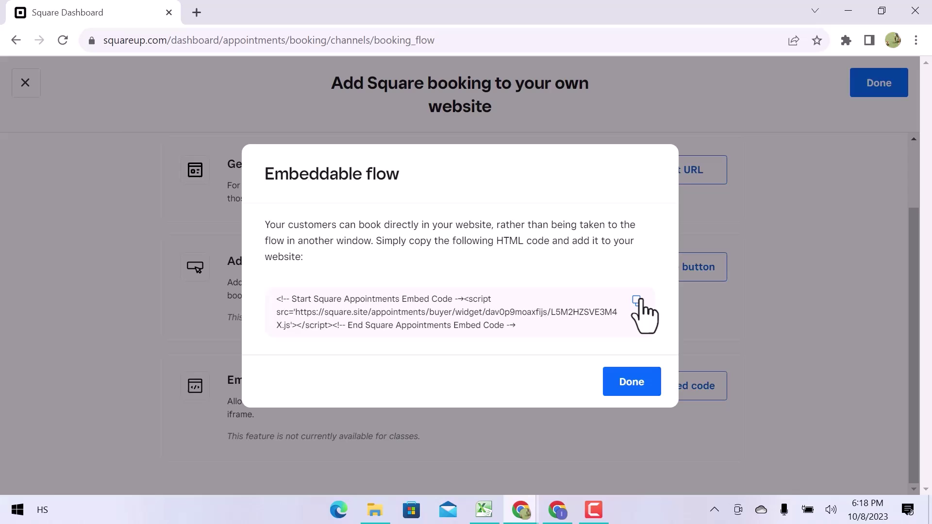
pyautogui.click(644, 384)
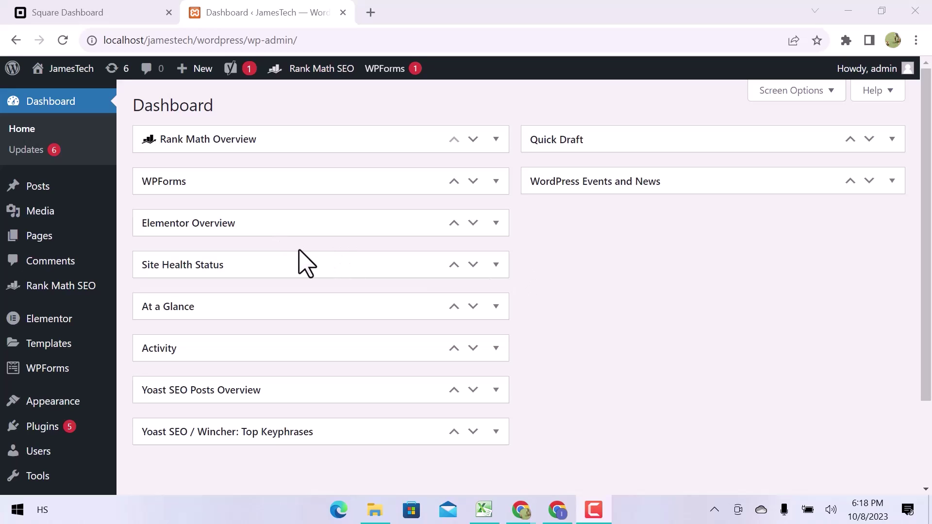
# Add a new WordPress page and title it 'Appointment'
pyautogui.moveTo(57, 238)
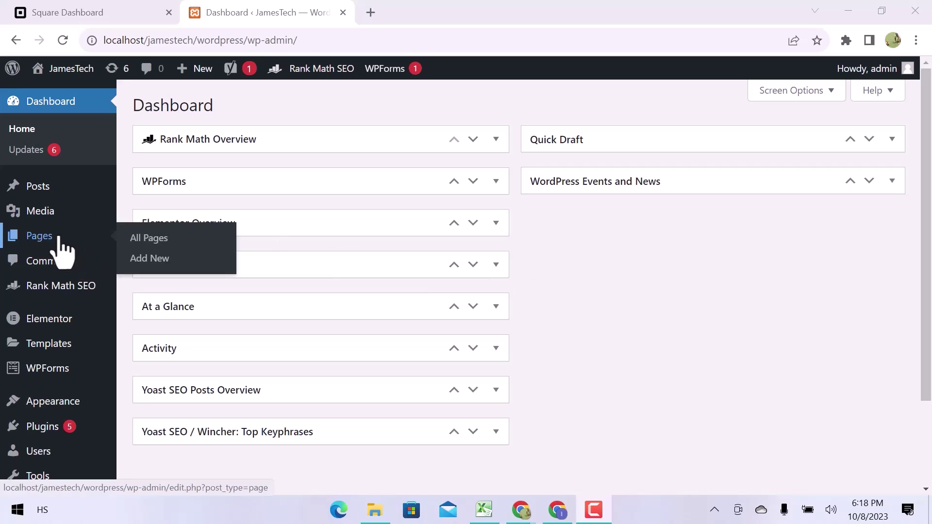
pyautogui.click(164, 262)
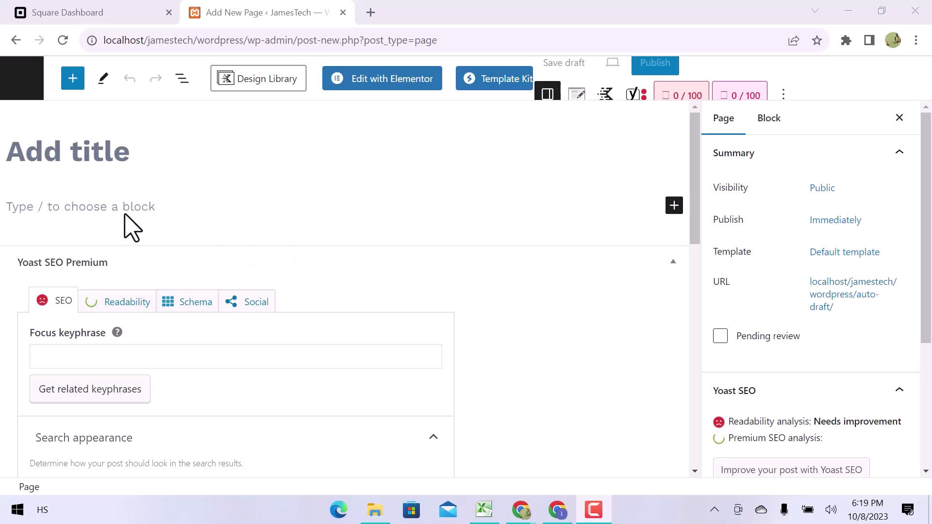
pyautogui.click(92, 209)
pyautogui.click(66, 150)
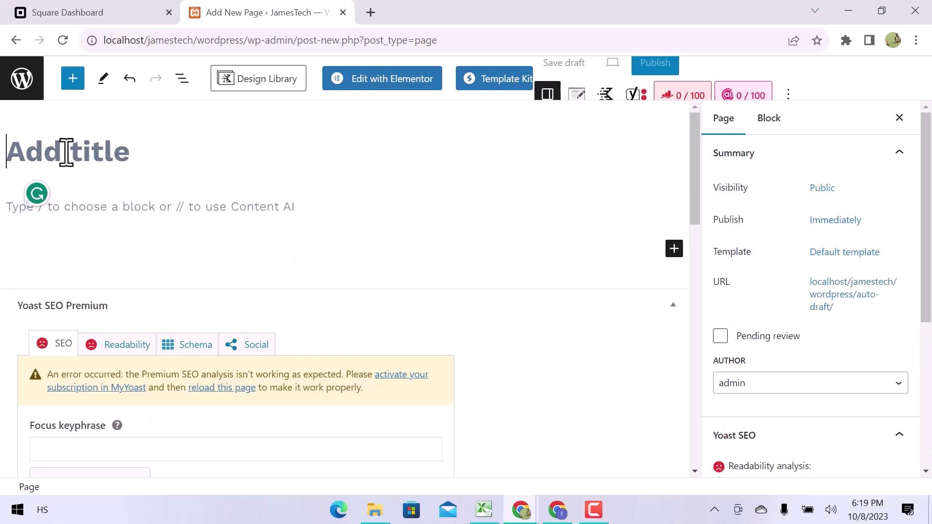
pyautogui.write('Appointment')
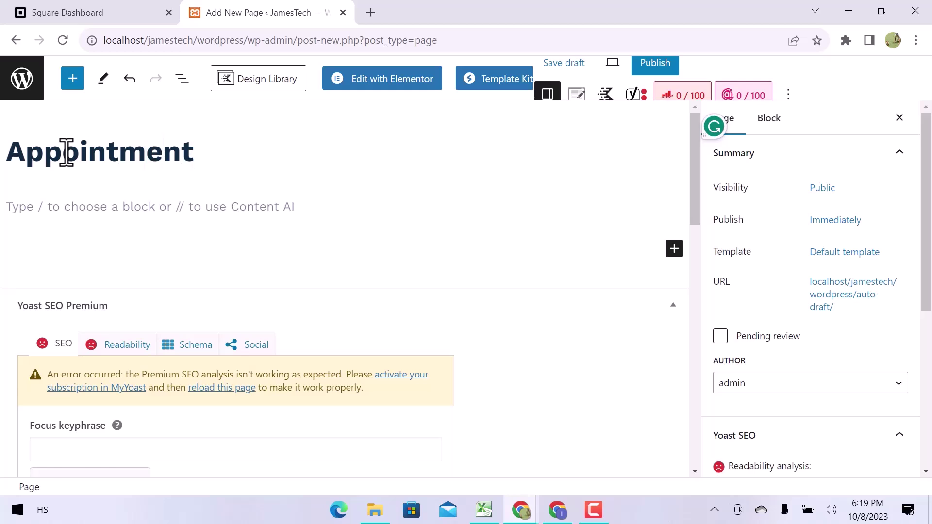
pyautogui.press('Return')
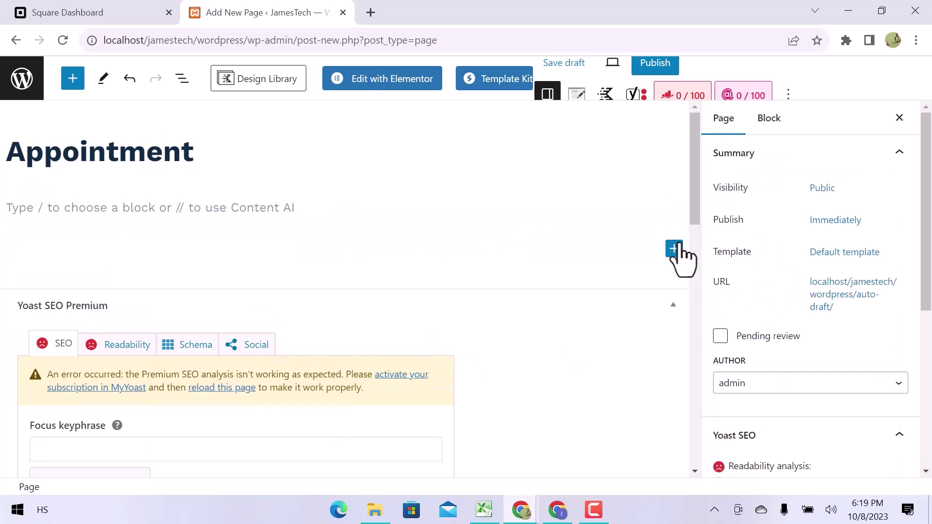
# Replace the empty first paragraph with a Code block
pyautogui.click(323, 208)
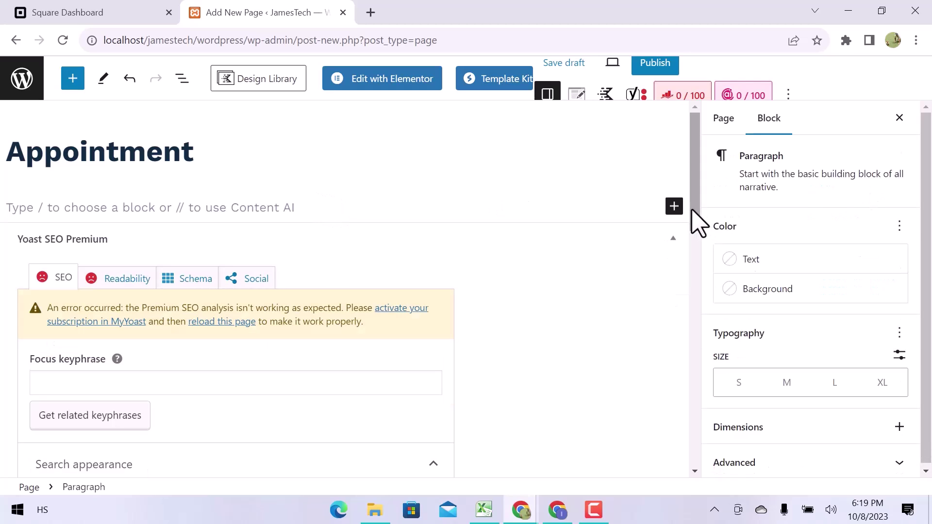
pyautogui.click(674, 207)
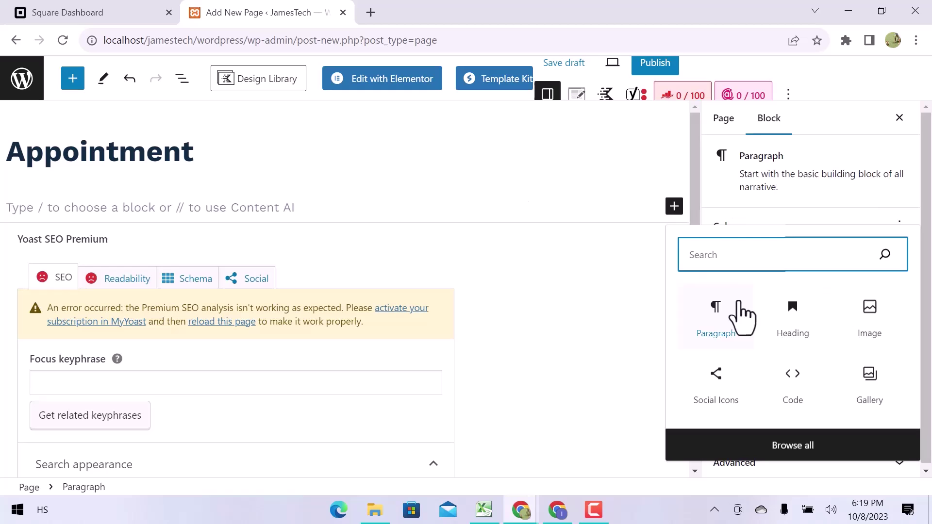
pyautogui.click(796, 389)
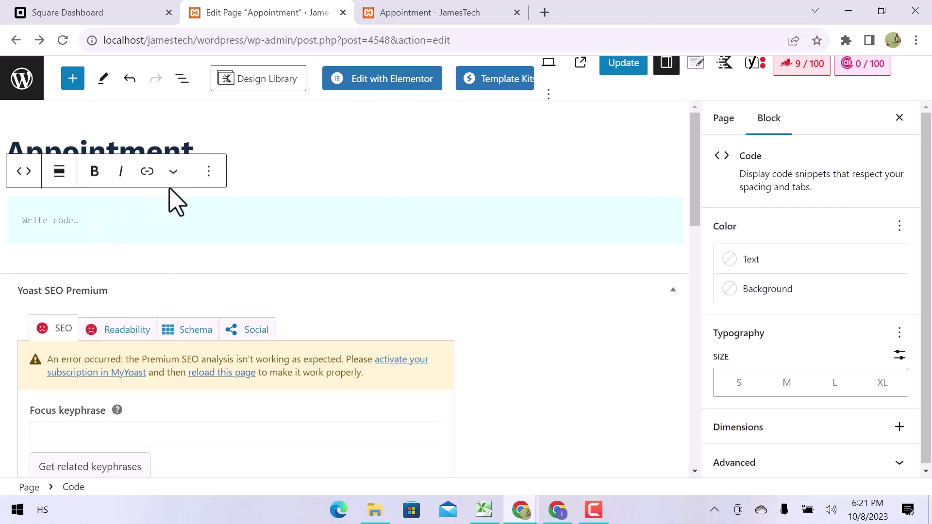
# Switch the Code block to Edit as HTML and paste the Square embed code between the code tags
pyautogui.click(210, 172)
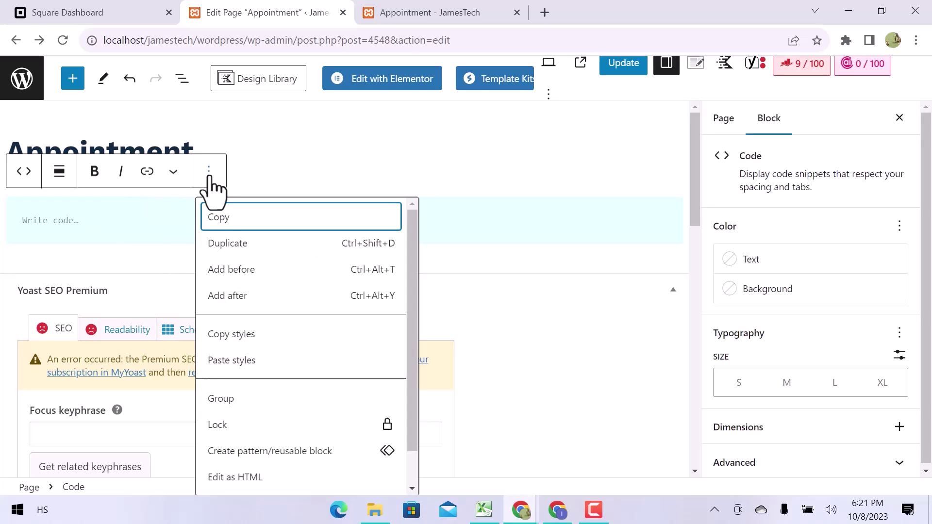
pyautogui.scroll(-1, 276, 385)
pyautogui.click(264, 436)
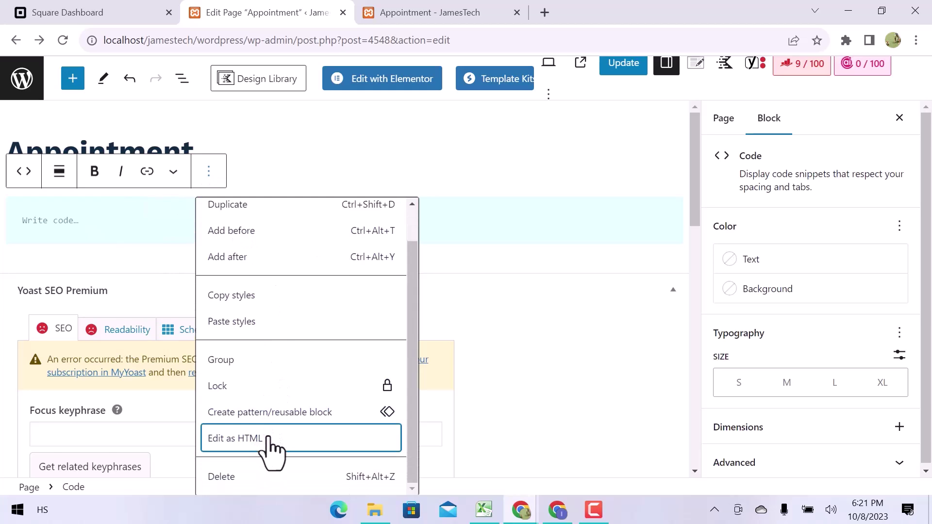
pyautogui.click(211, 214)
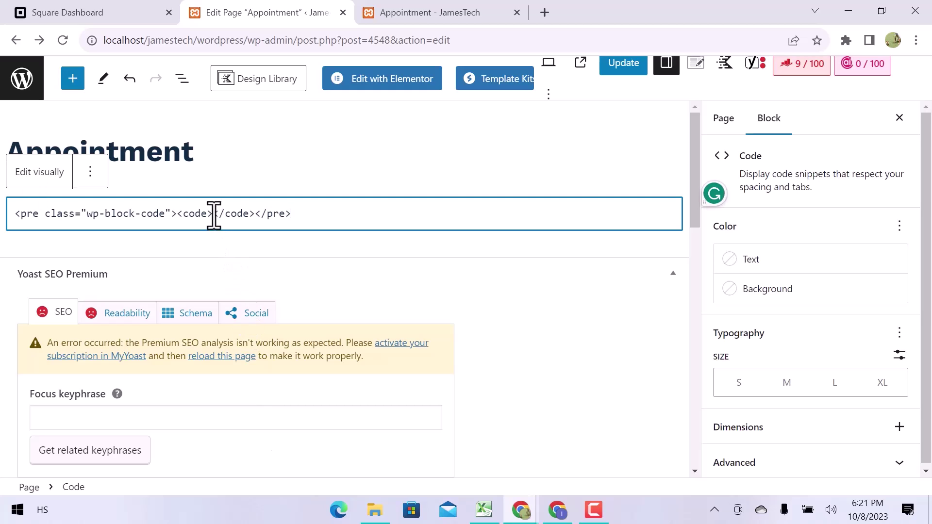
pyautogui.press('Return')
pyautogui.press('Return')
pyautogui.click(79, 240)
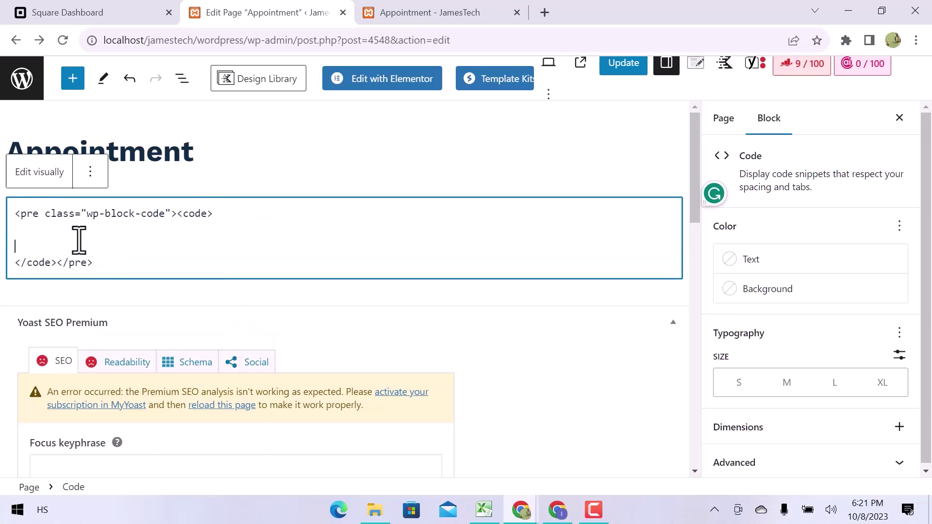
pyautogui.press('Return')
pyautogui.hotkey('ctrl', 'v')
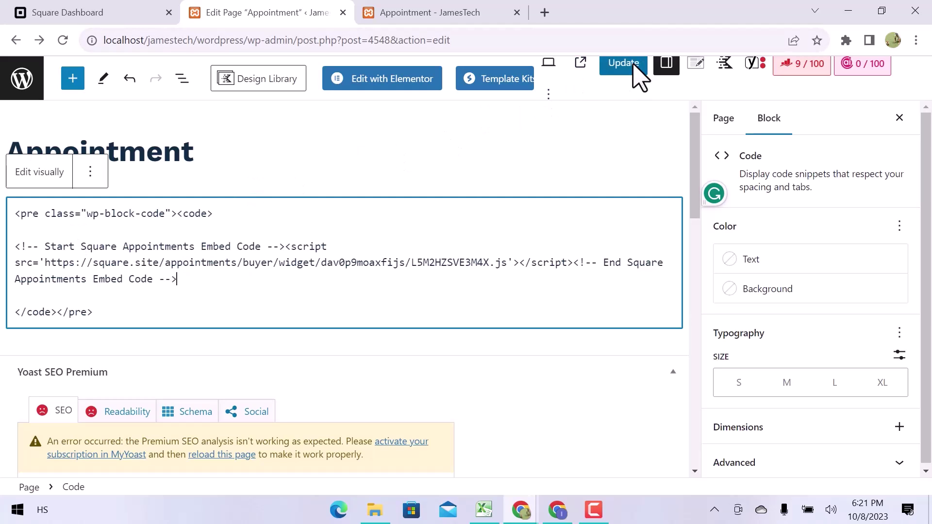
# Update the Appointment page and reload its live view
pyautogui.click(637, 72)
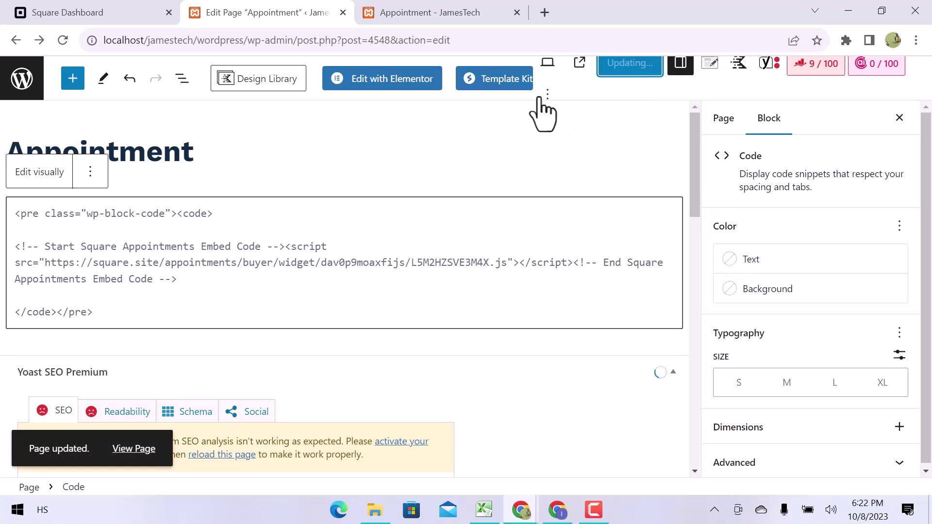
pyautogui.click(462, 15)
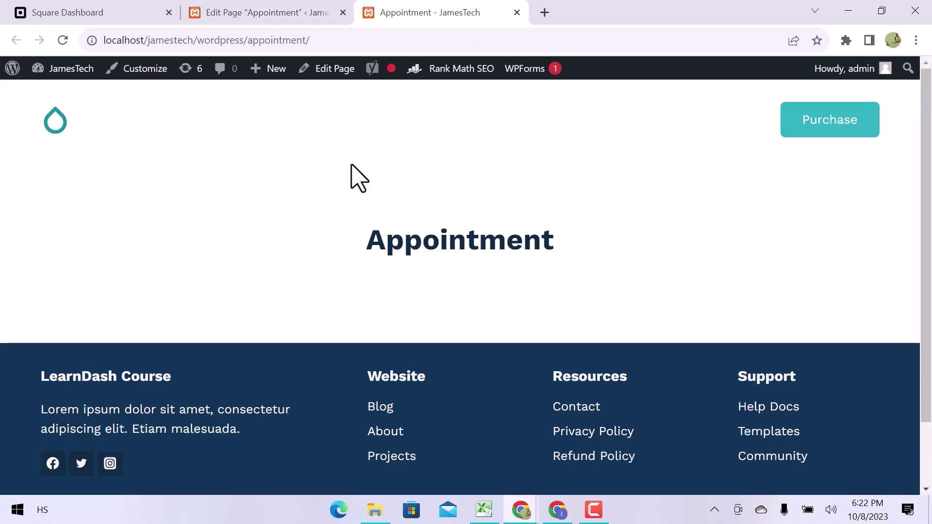
pyautogui.click(63, 40)
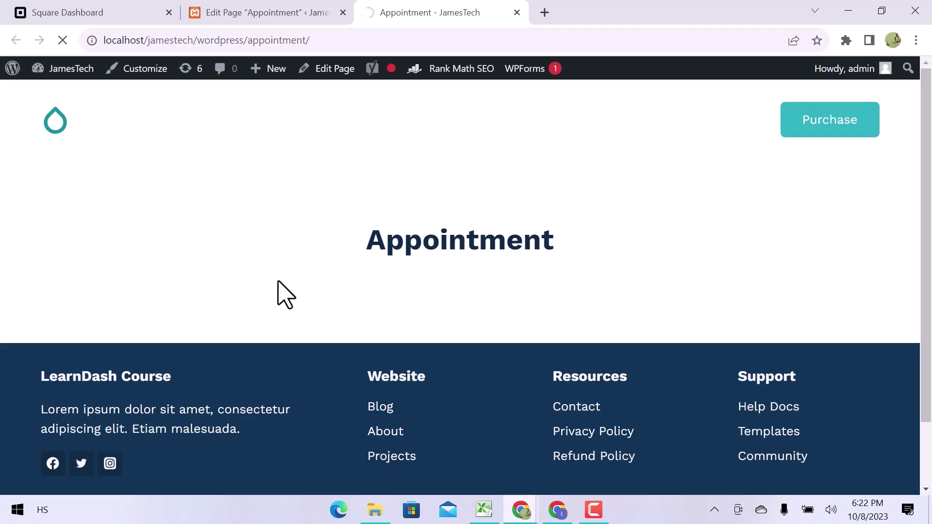
# Tick the $50.00 consultation service in the embedded Square booking widget
pyautogui.scroll(-4, 284, 294)
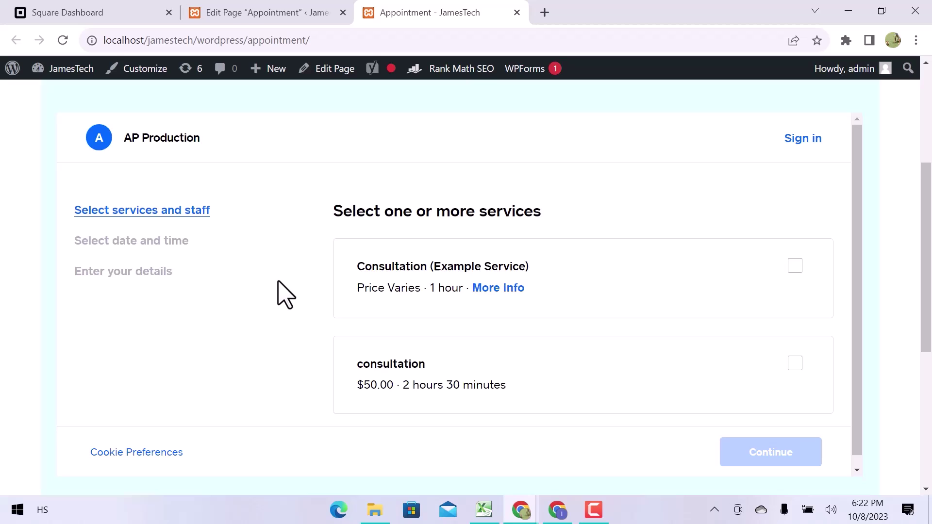
pyautogui.scroll(-1, 284, 294)
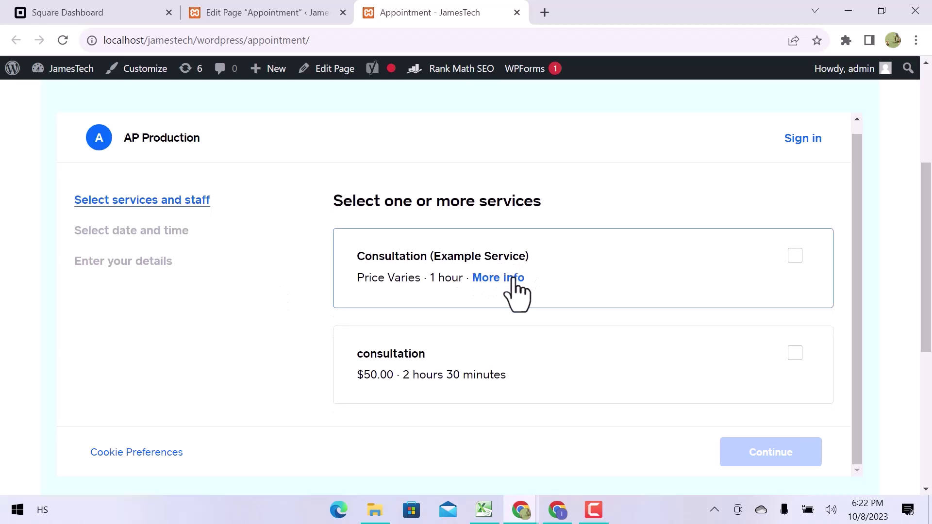
pyautogui.click(525, 382)
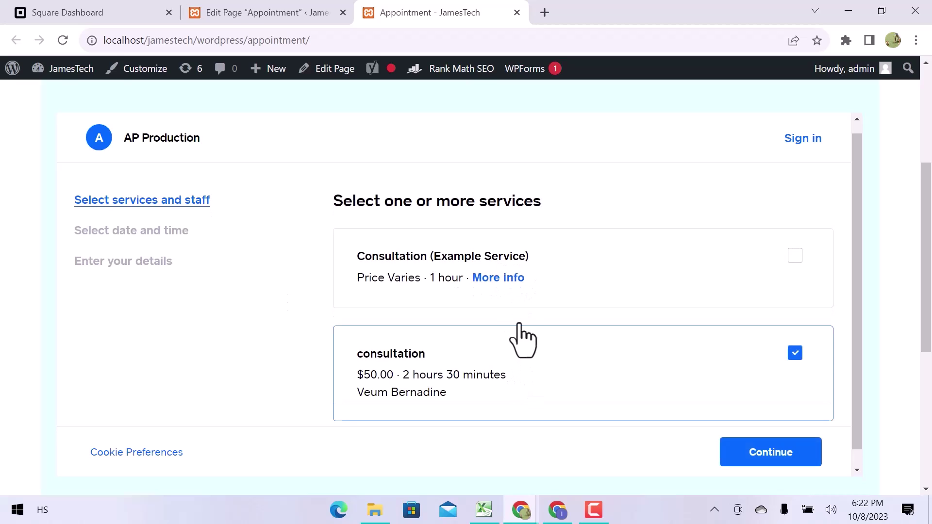